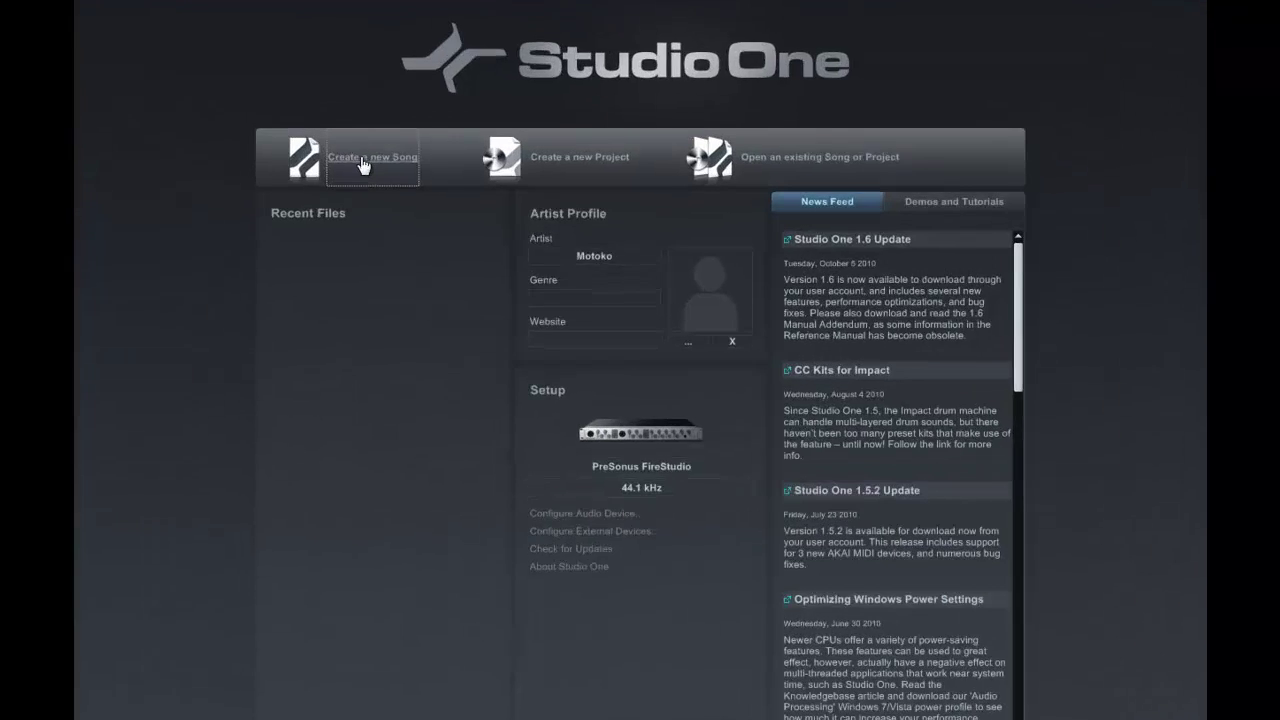
- Look through the templates offered for a new song, view the FireStudio Lightpipe Session details, and leave without creating a song
{"action": "left_click", "coordinate": [420, 195]}
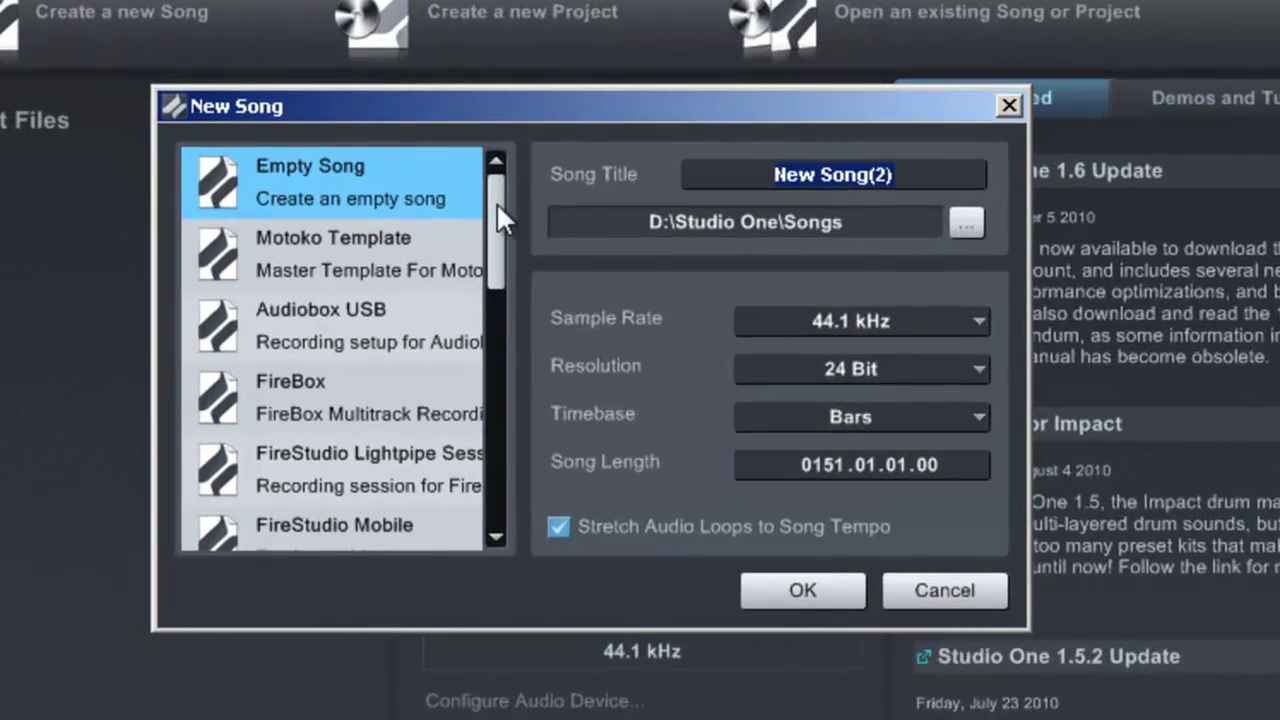
{"action": "left_click_drag", "start_coordinate": [500, 207], "coordinate": [498, 309]}
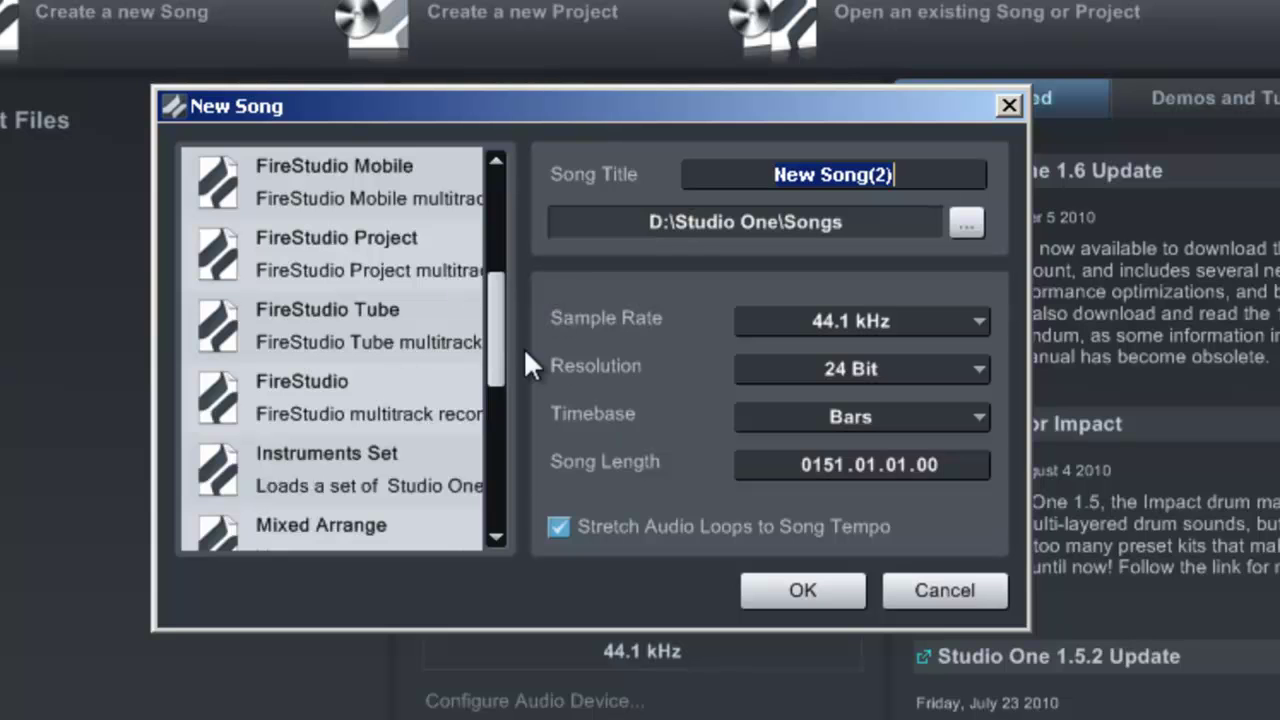
{"action": "left_click_drag", "start_coordinate": [498, 339], "coordinate": [498, 446]}
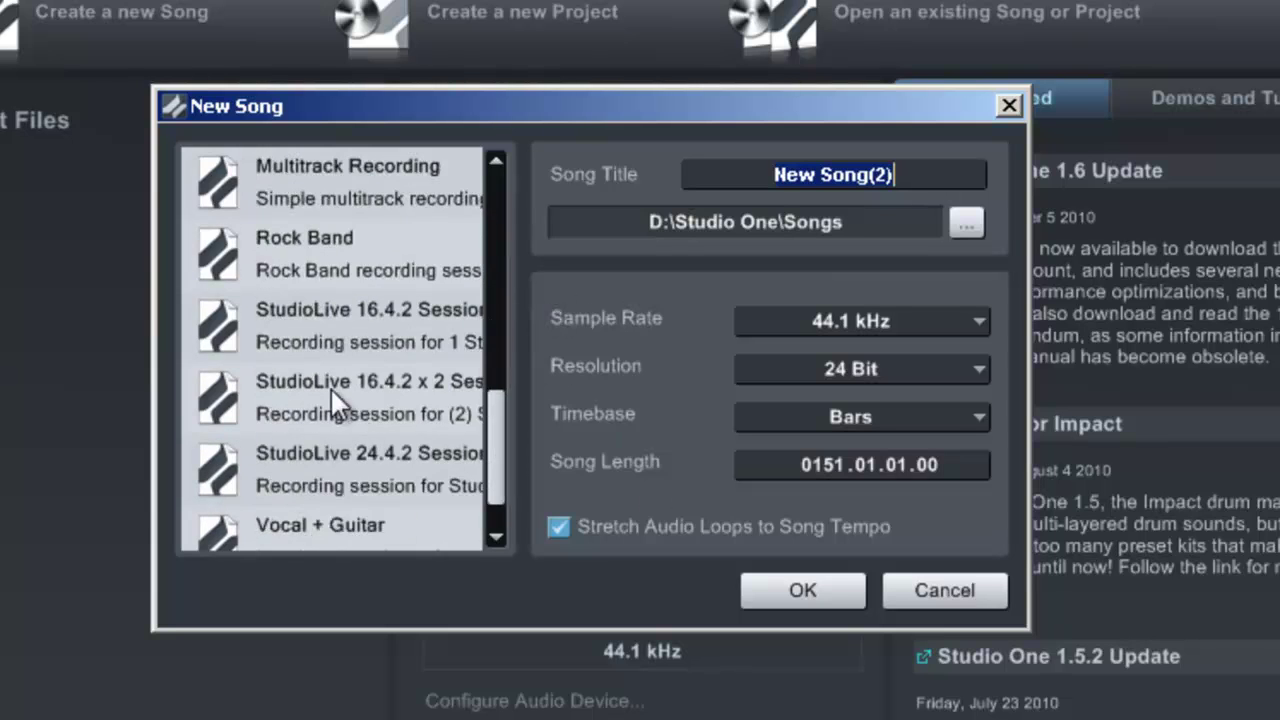
{"action": "left_click_drag", "start_coordinate": [498, 438], "coordinate": [431, 274]}
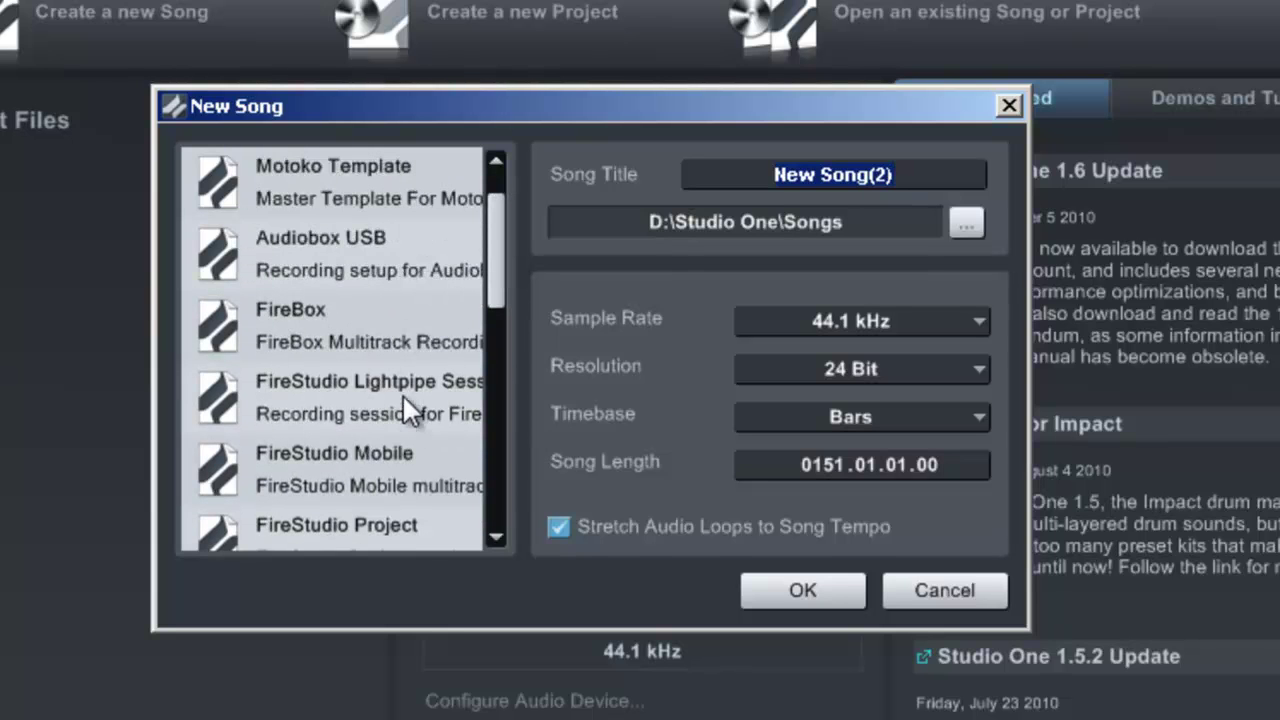
{"action": "left_click", "coordinate": [455, 418]}
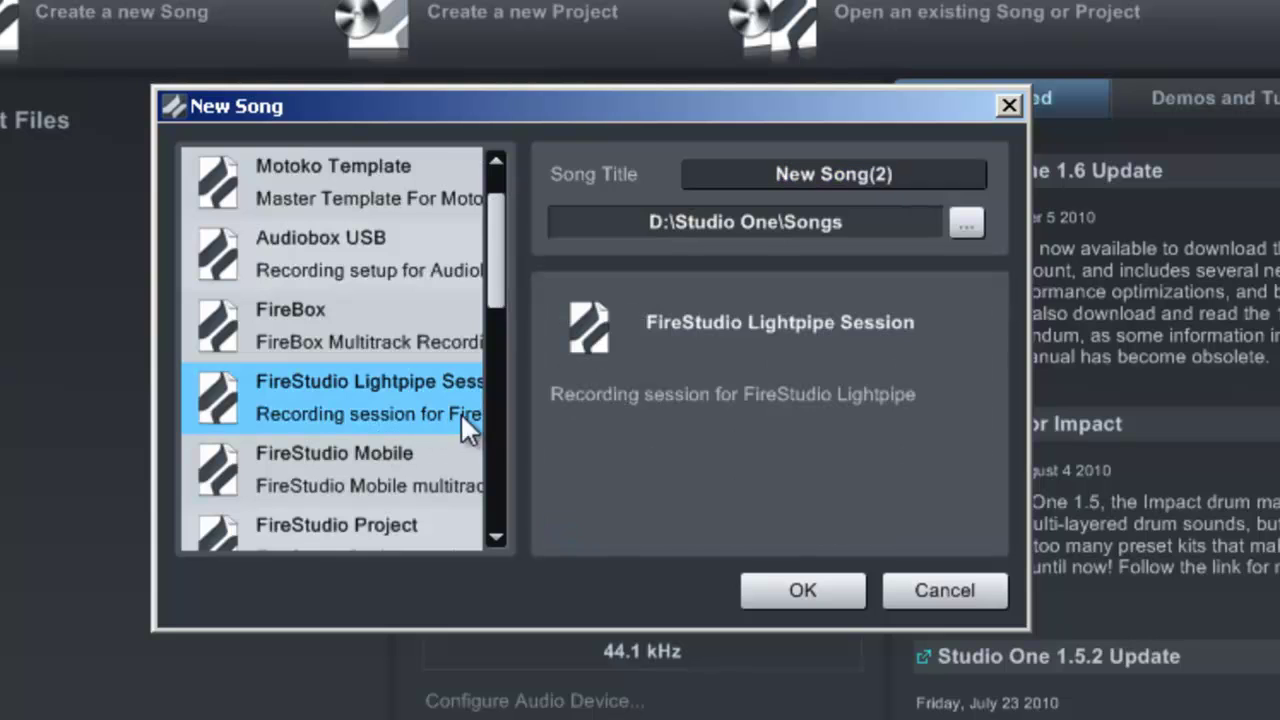
{"action": "left_click_drag", "start_coordinate": [493, 289], "coordinate": [493, 250]}
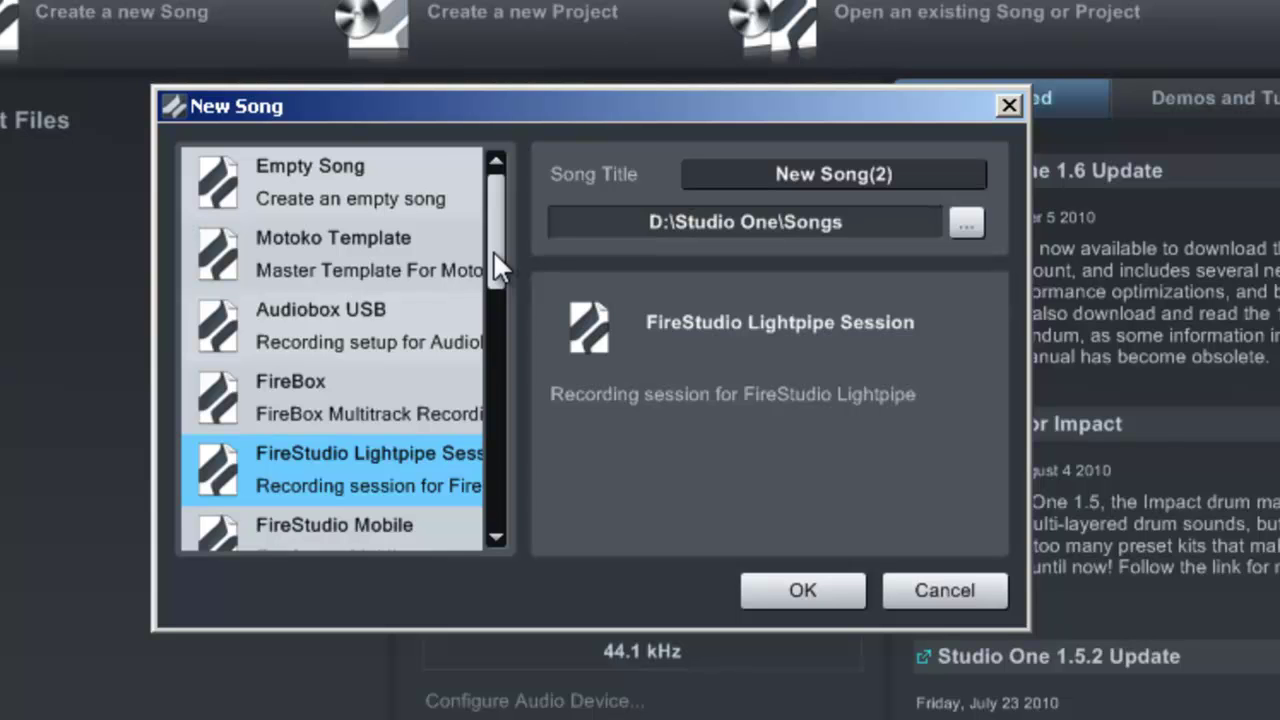
{"action": "left_click", "coordinate": [971, 591]}
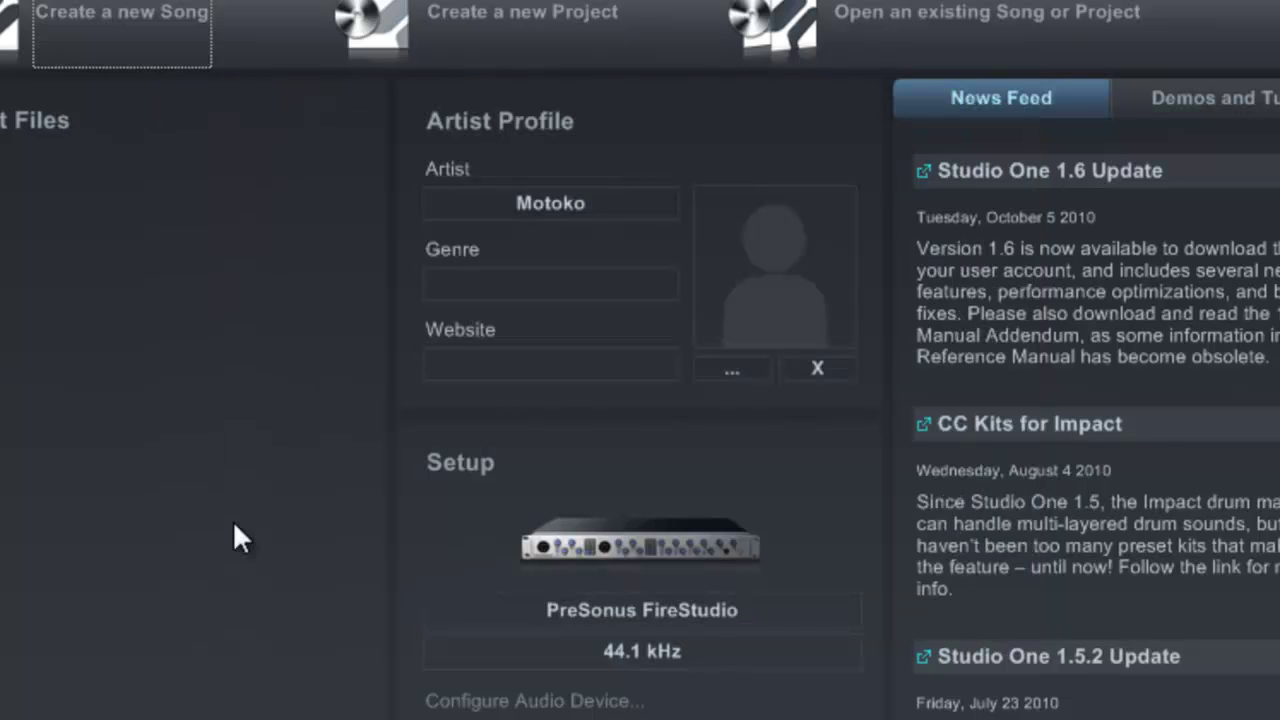
- Create an empty song titled "Template Motoko" with the resolution set to 32 Bit Float
{"action": "left_click", "coordinate": [119, 40]}
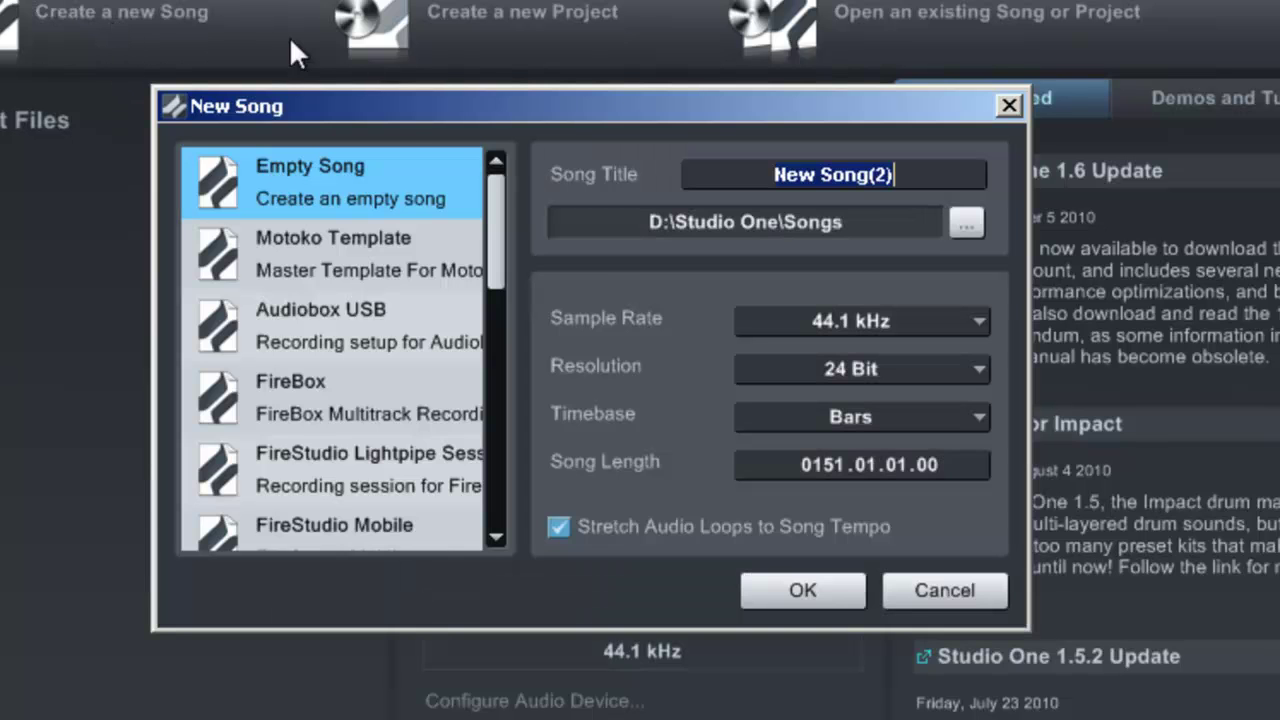
{"action": "left_click_drag", "start_coordinate": [399, 91], "coordinate": [313, 30]}
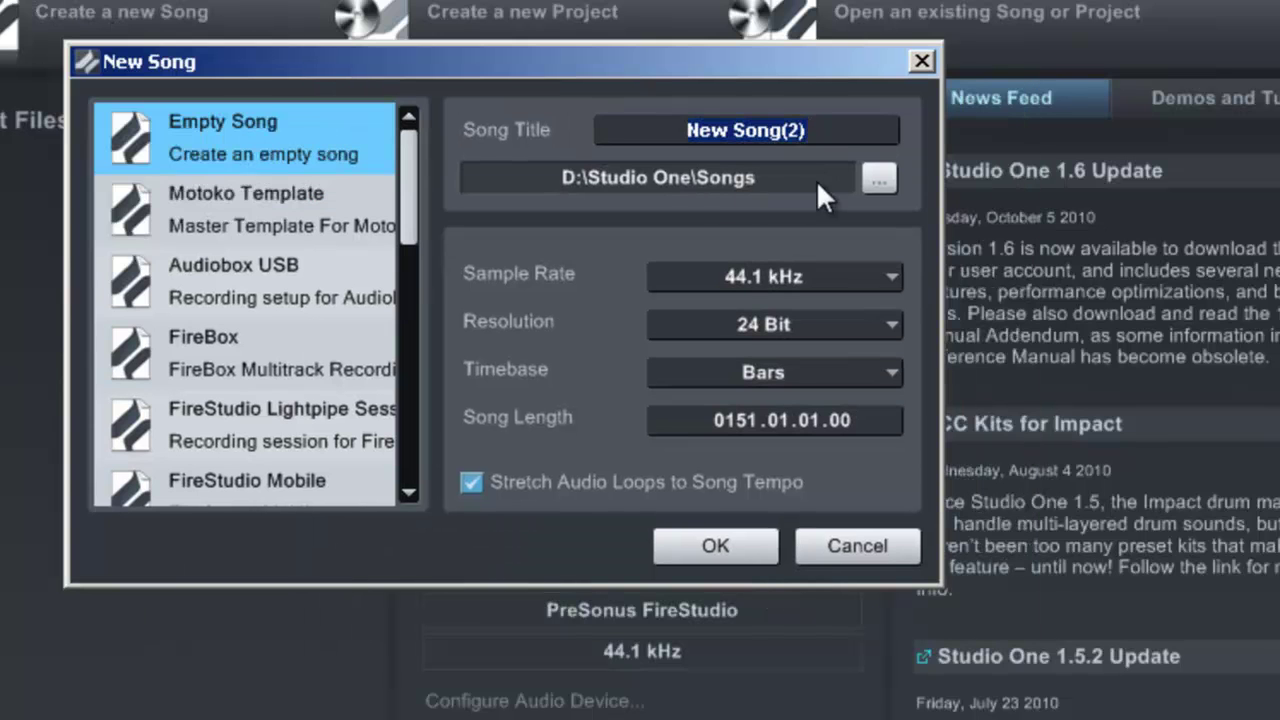
{"action": "type", "text": "Te"}
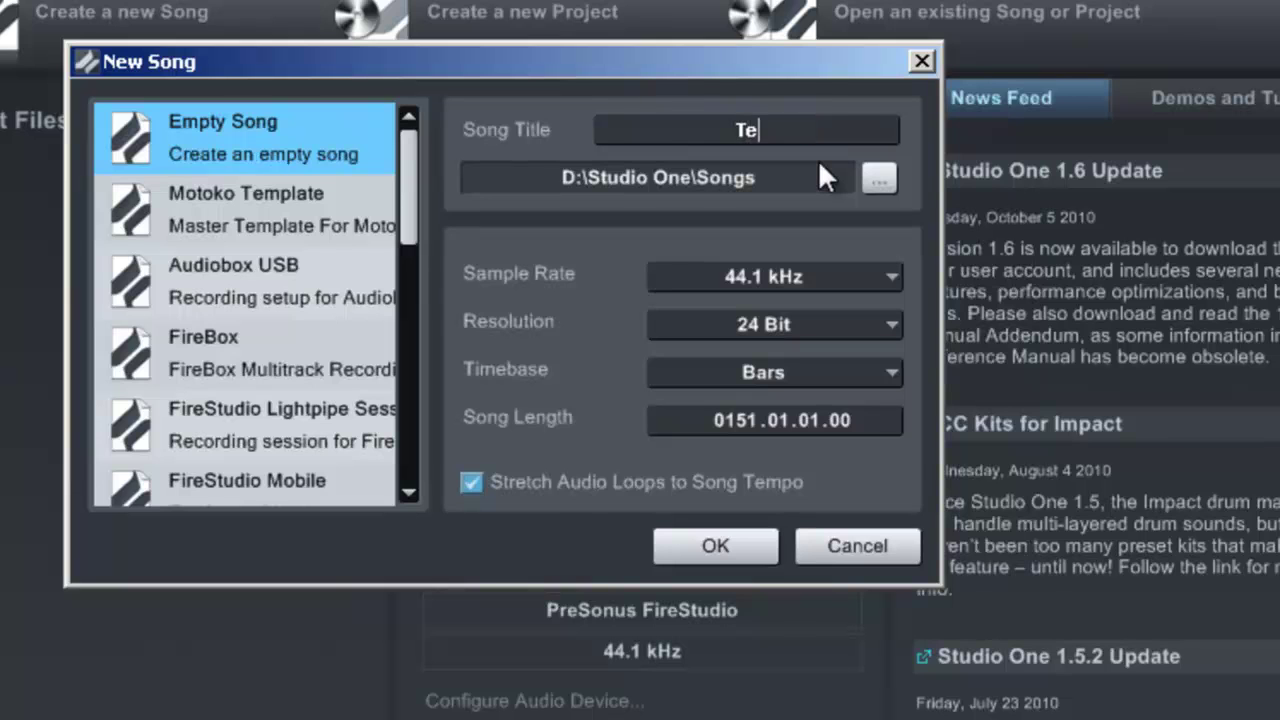
{"action": "type", "text": "mplate "}
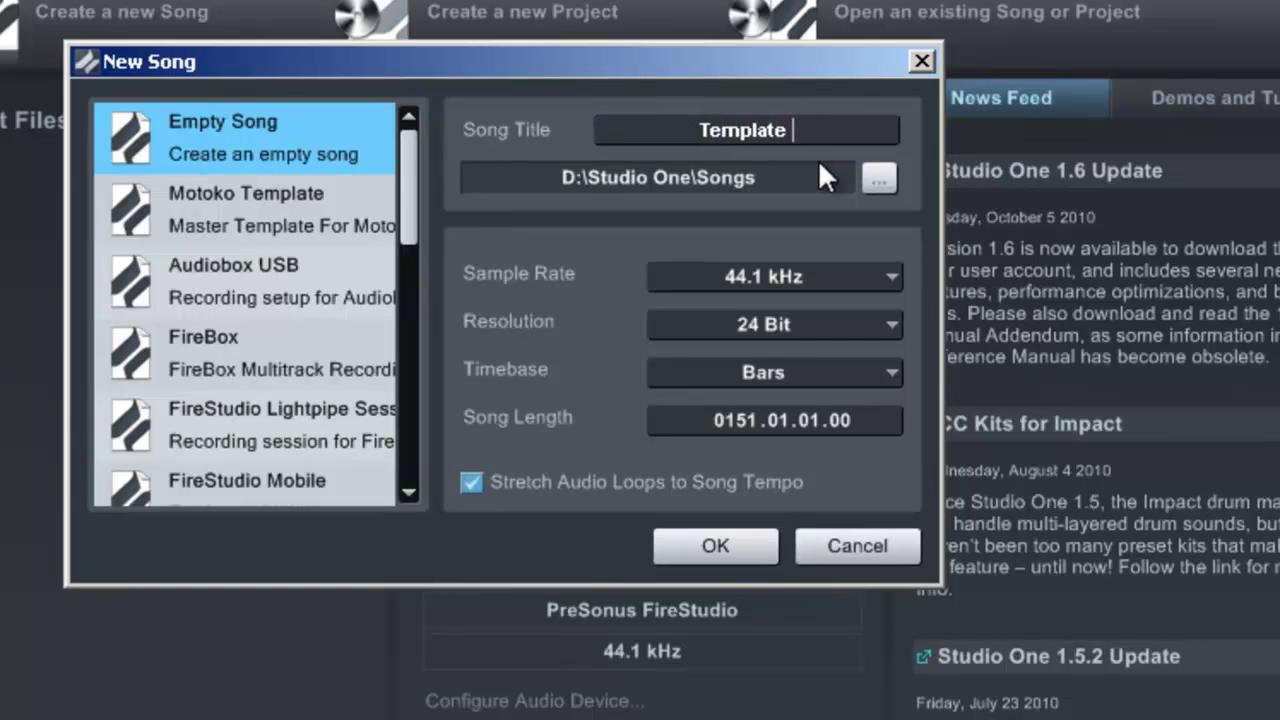
{"action": "type", "text": "Motoko"}
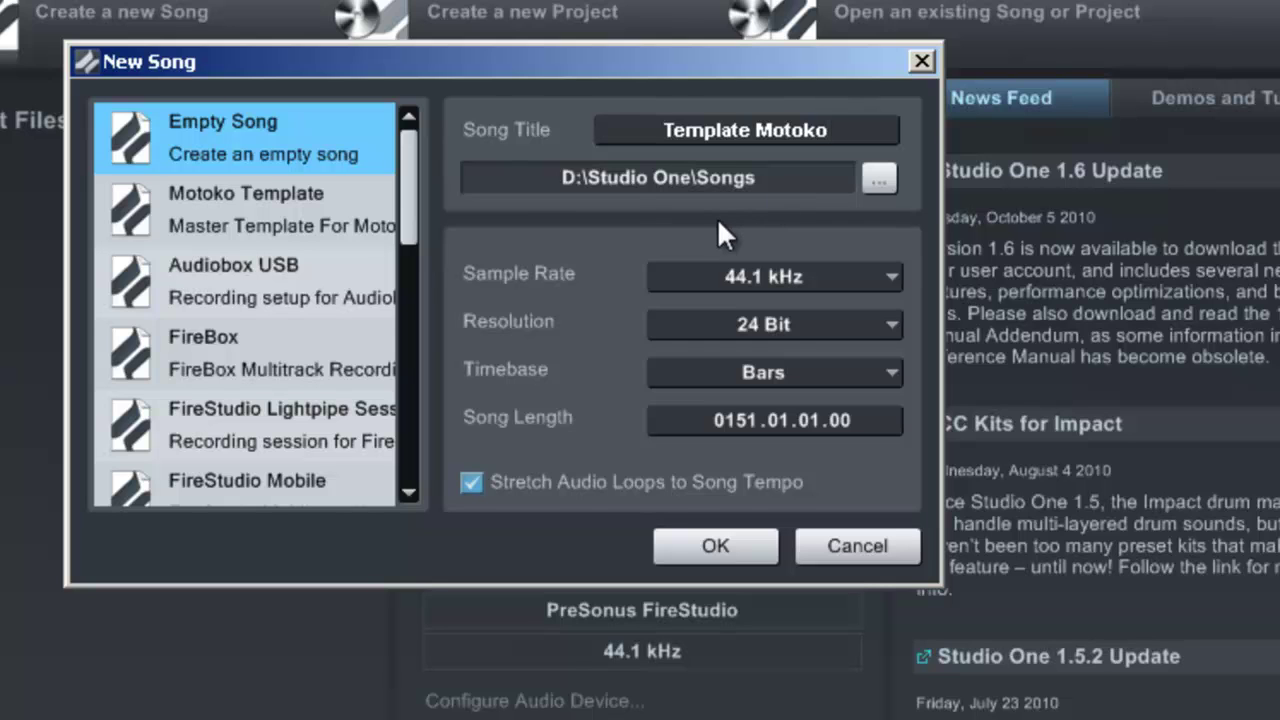
{"action": "left_click", "coordinate": [777, 323]}
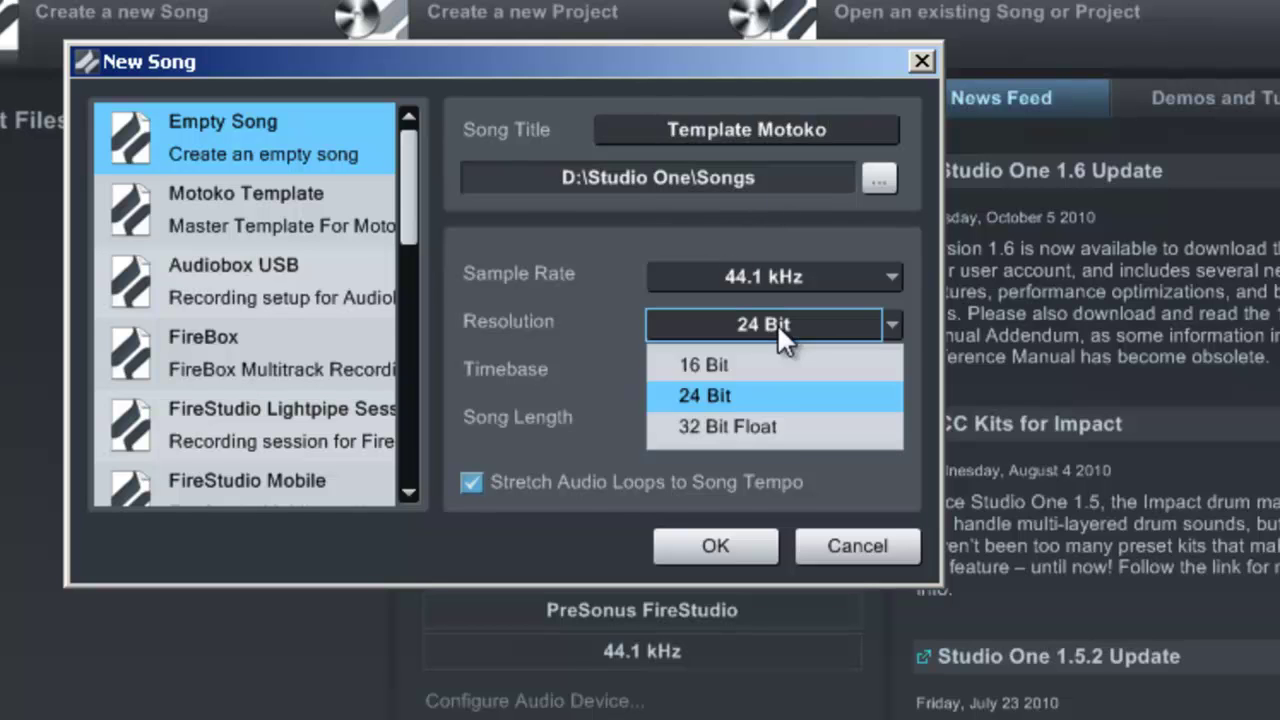
{"action": "left_click", "coordinate": [775, 421]}
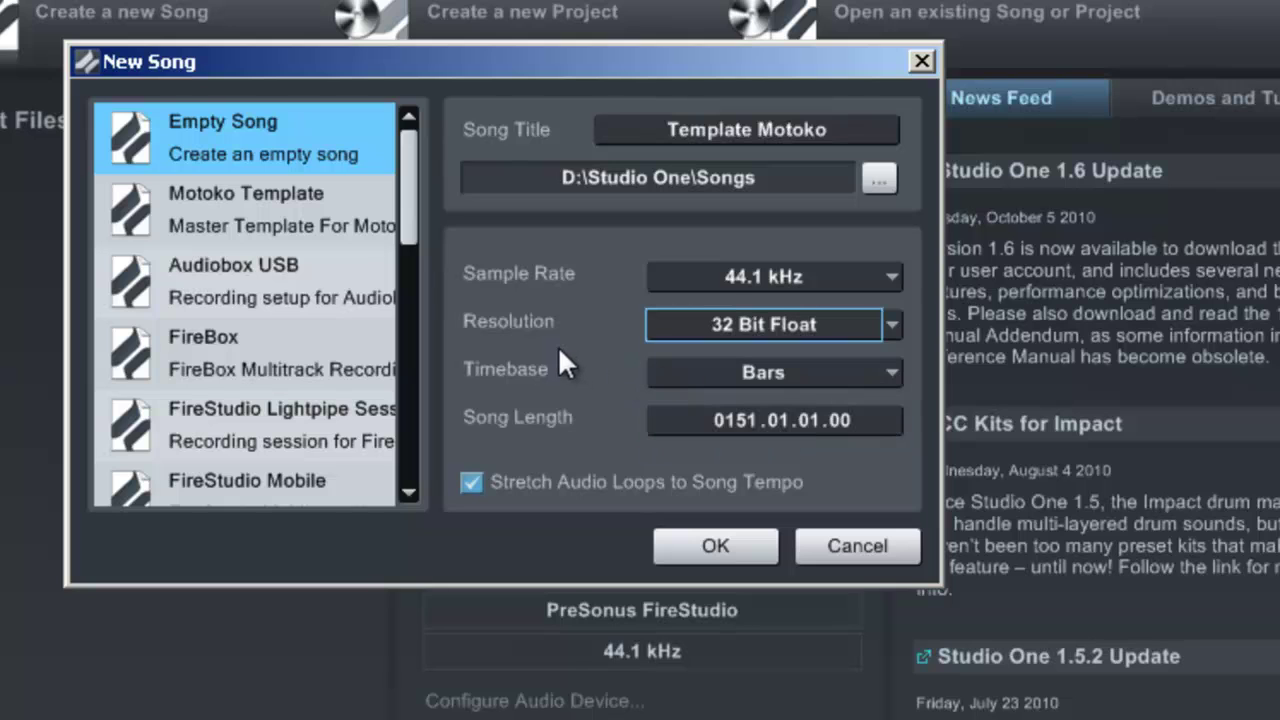
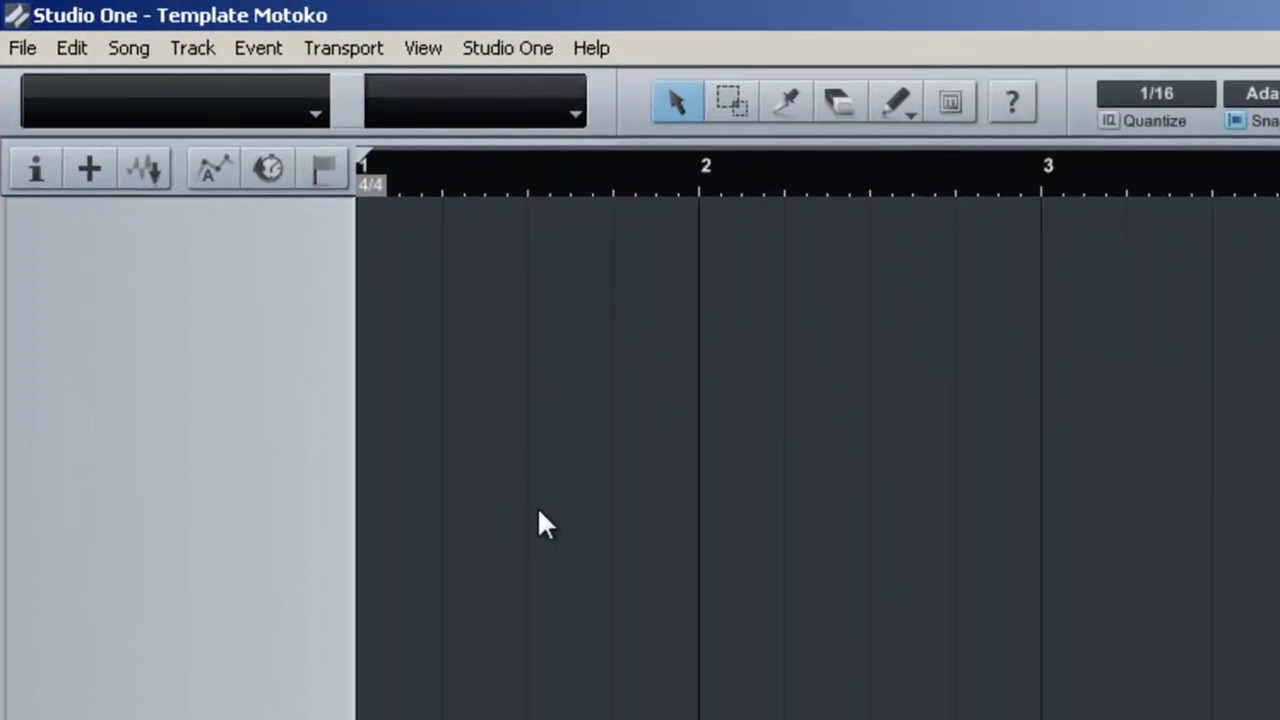
- Add a stereo audio track named "SC Kick" and reduce the track height in the arrangement
{"action": "right_click", "coordinate": [169, 255]}
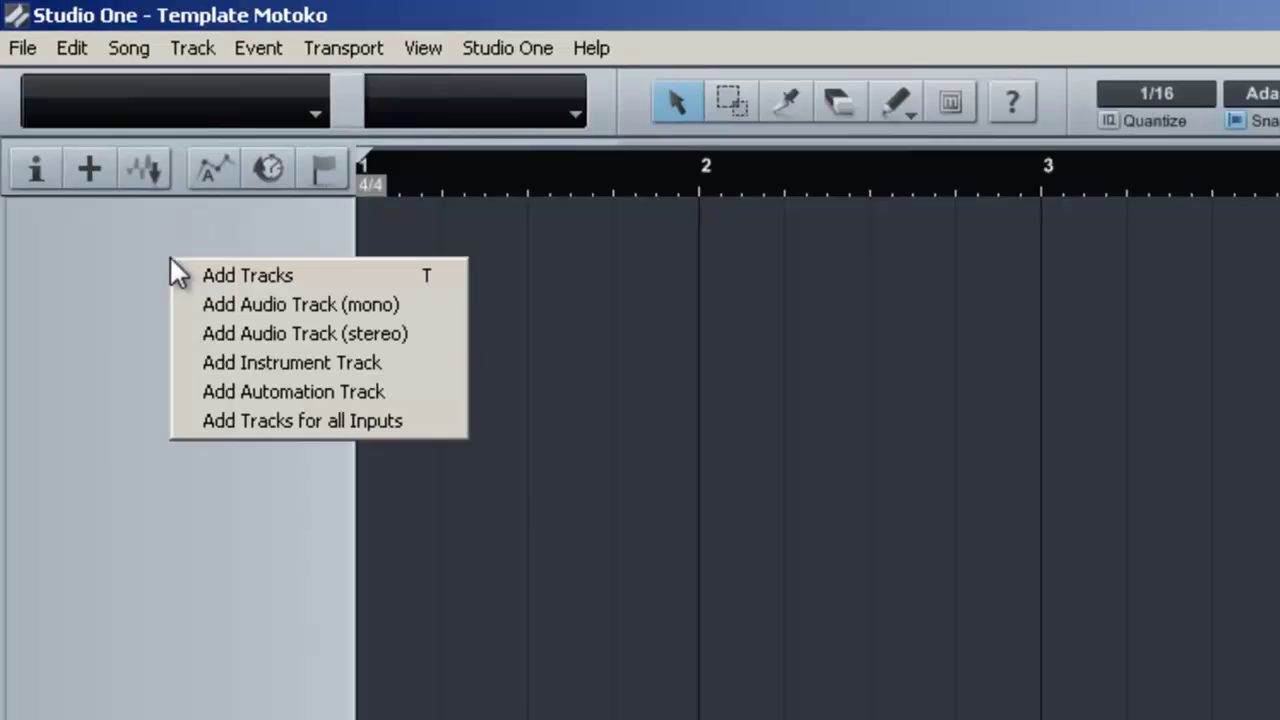
{"action": "left_click", "coordinate": [390, 339]}
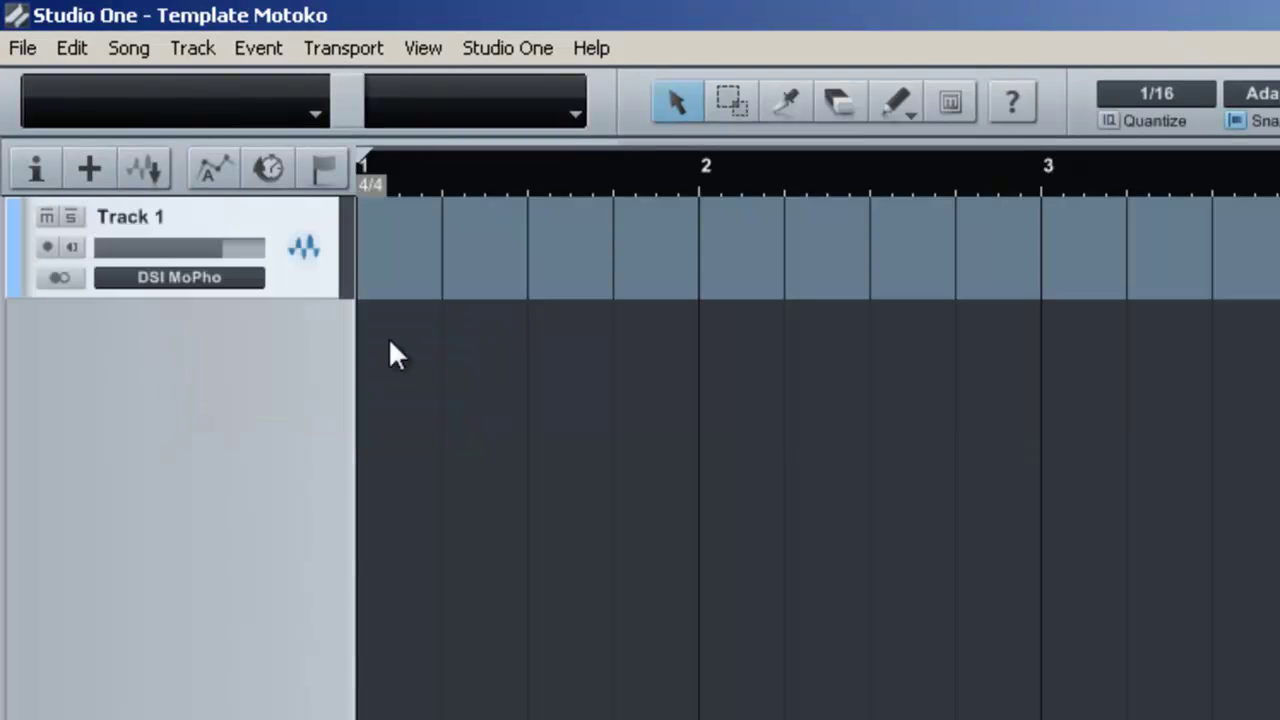
{"action": "double_click", "coordinate": [135, 217]}
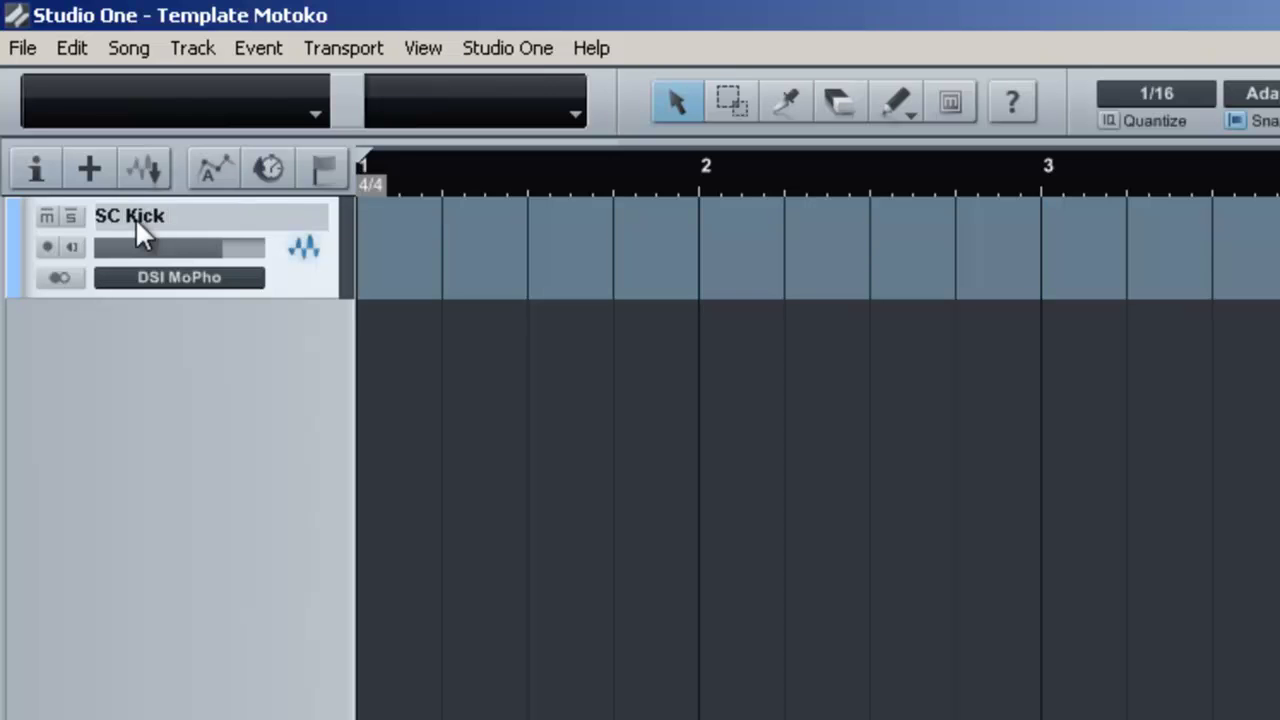
{"action": "key", "text": "Return"}
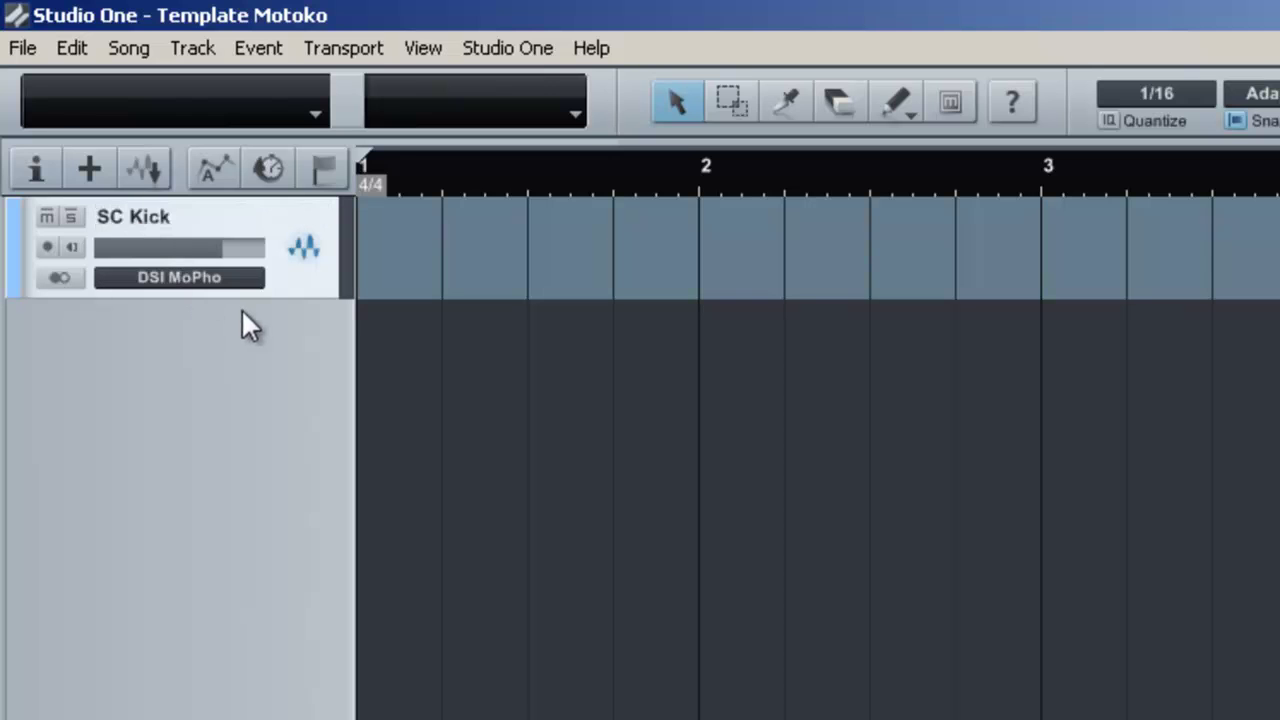
{"action": "left_click_drag", "start_coordinate": [220, 299], "coordinate": [186, 222]}
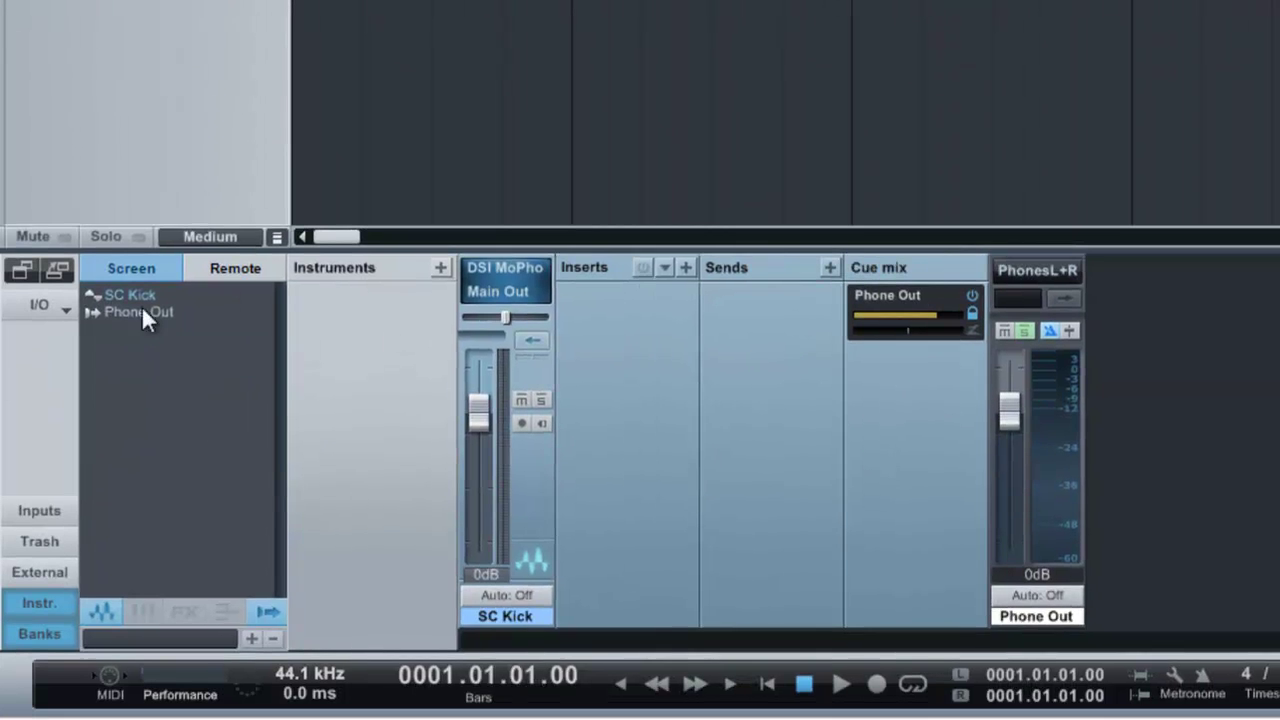
- Hide the Phone Out channel in the mixer and collapse the SC Kick channel's inserts and sends
{"action": "left_click", "coordinate": [122, 310]}
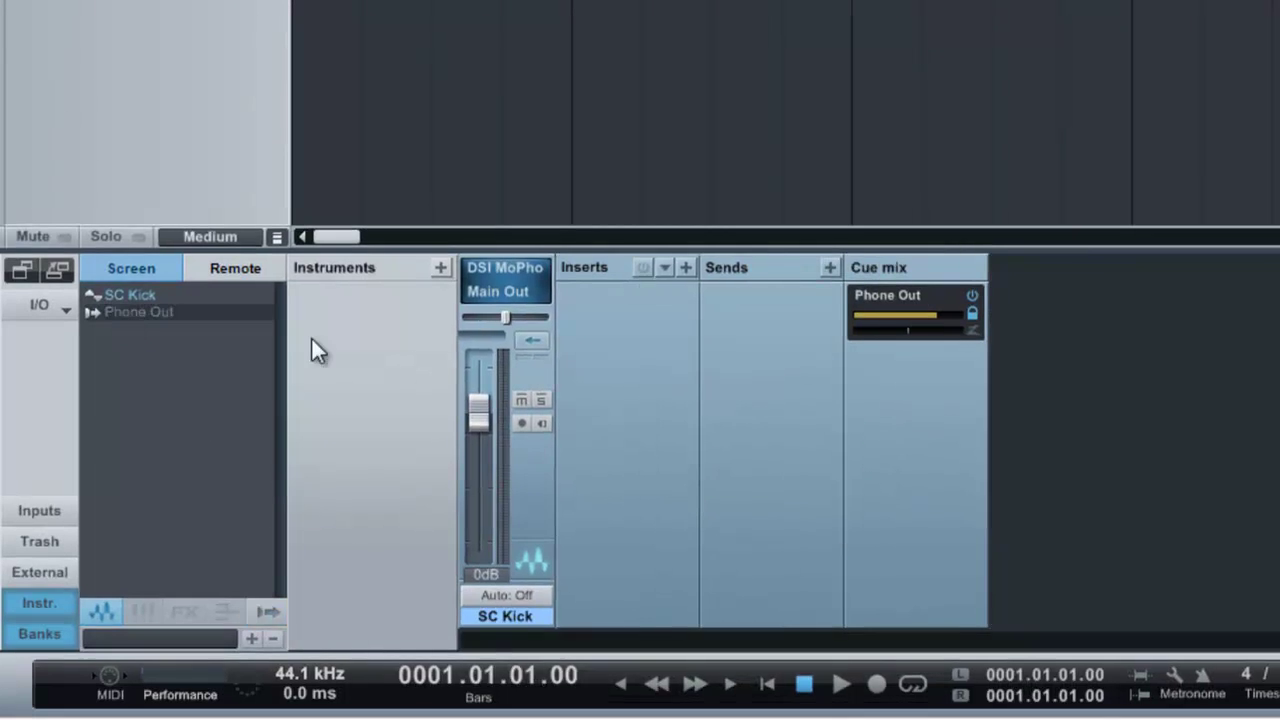
{"action": "left_click", "coordinate": [531, 339]}
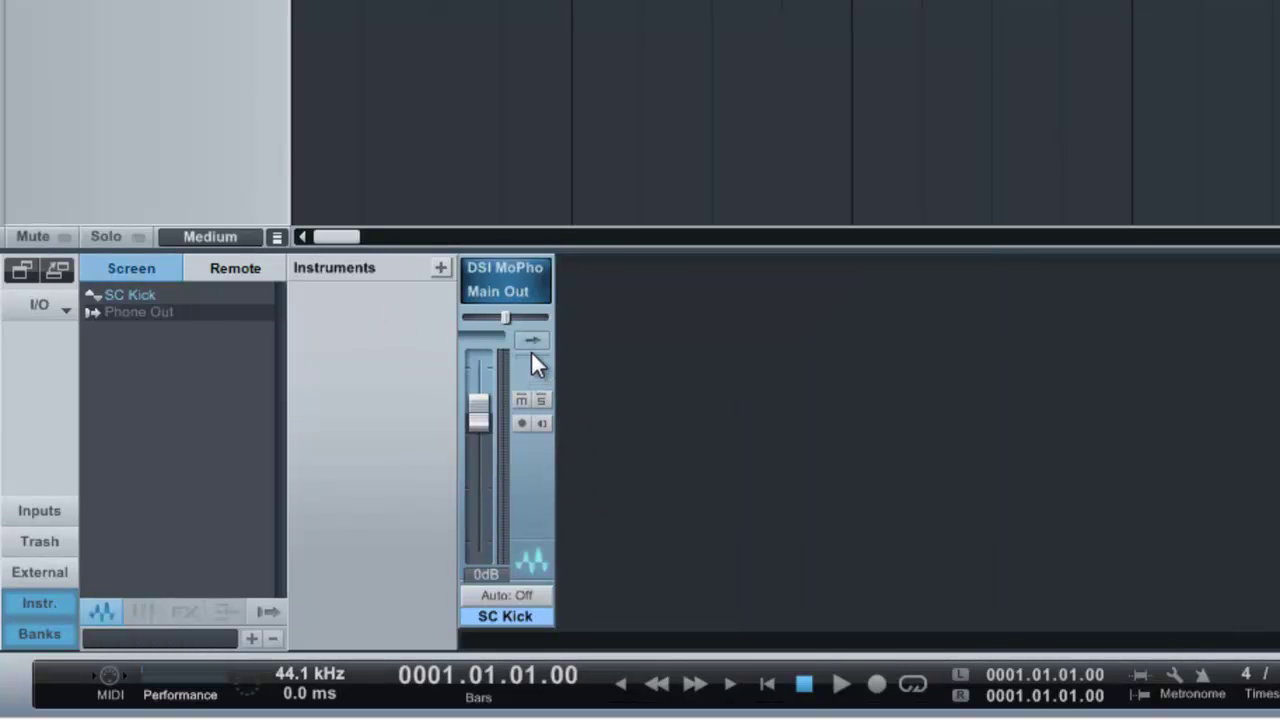
- Colour the SC Kick mixer channel muted light blue, keeping its inserts and sends collapsed
{"action": "left_click", "coordinate": [543, 618]}
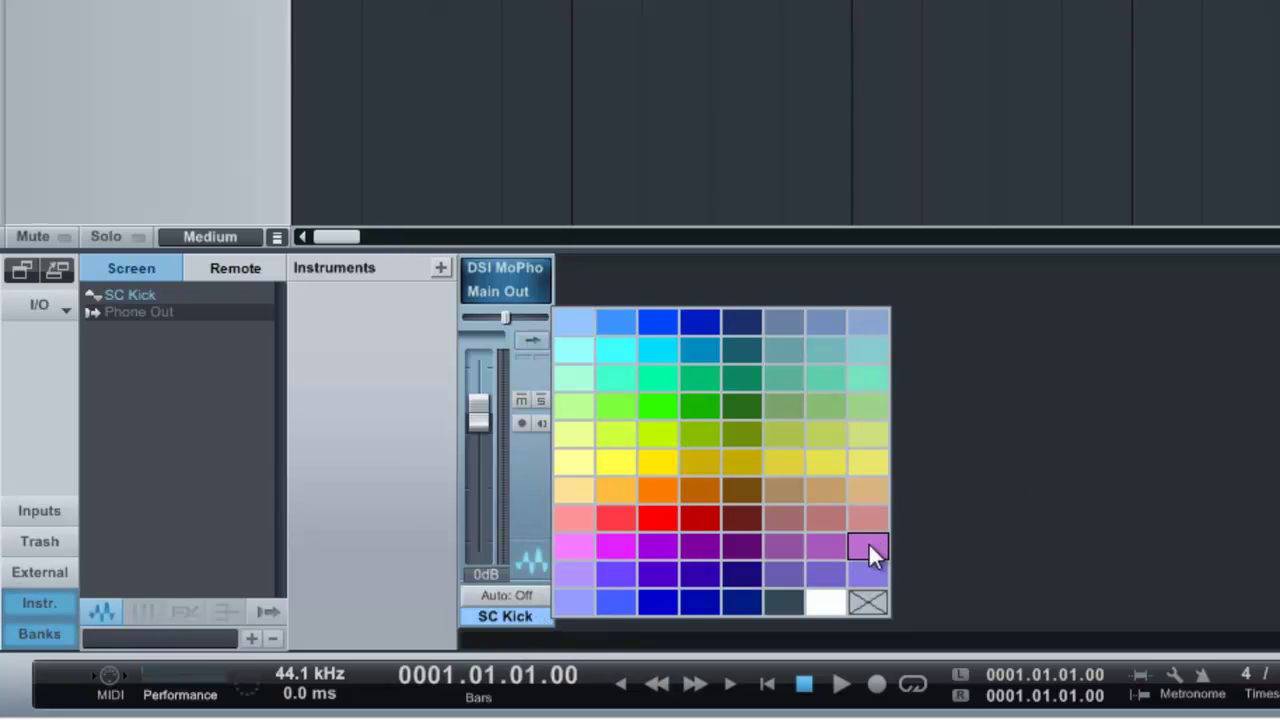
{"action": "left_click", "coordinate": [880, 326]}
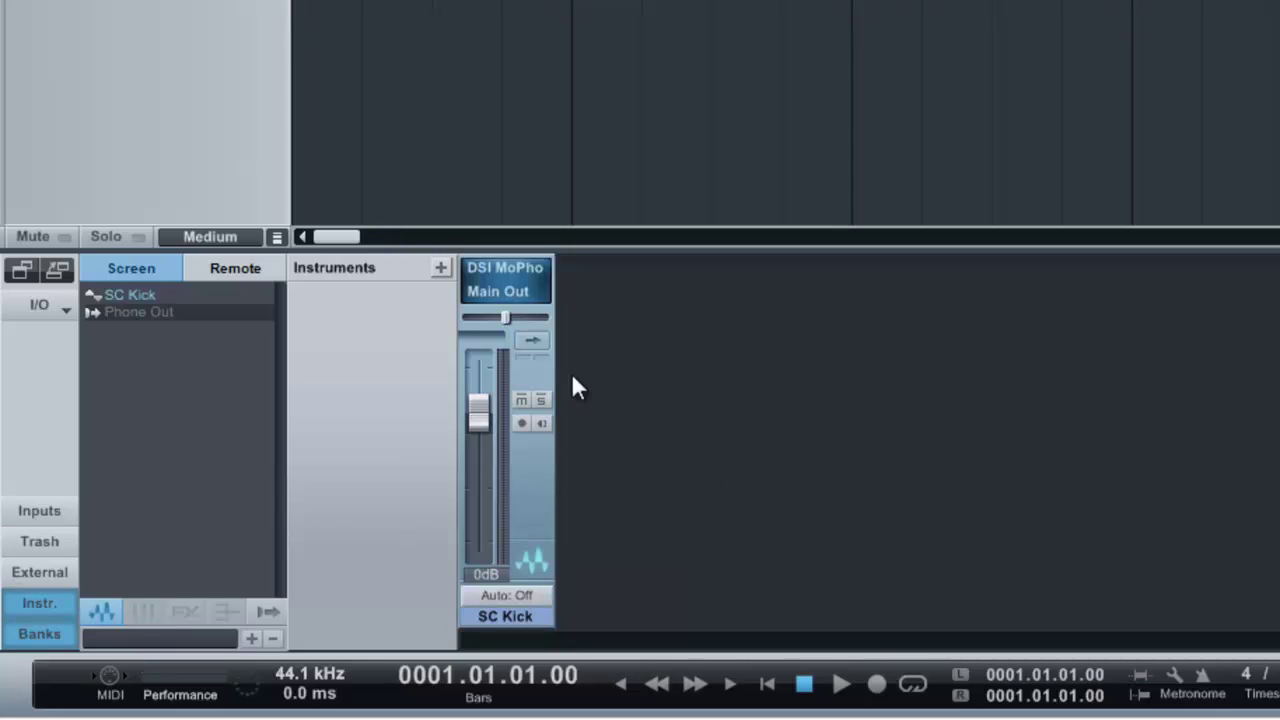
{"action": "left_click", "coordinate": [533, 342]}
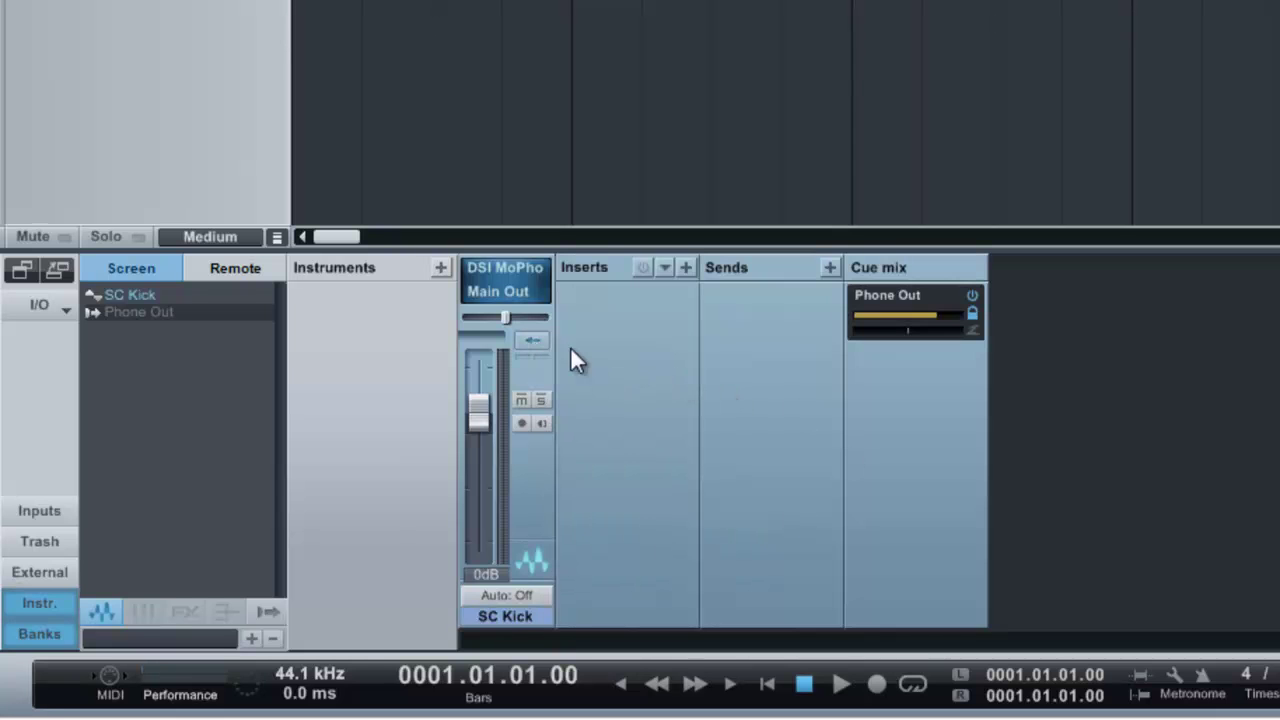
{"action": "left_click", "coordinate": [533, 342]}
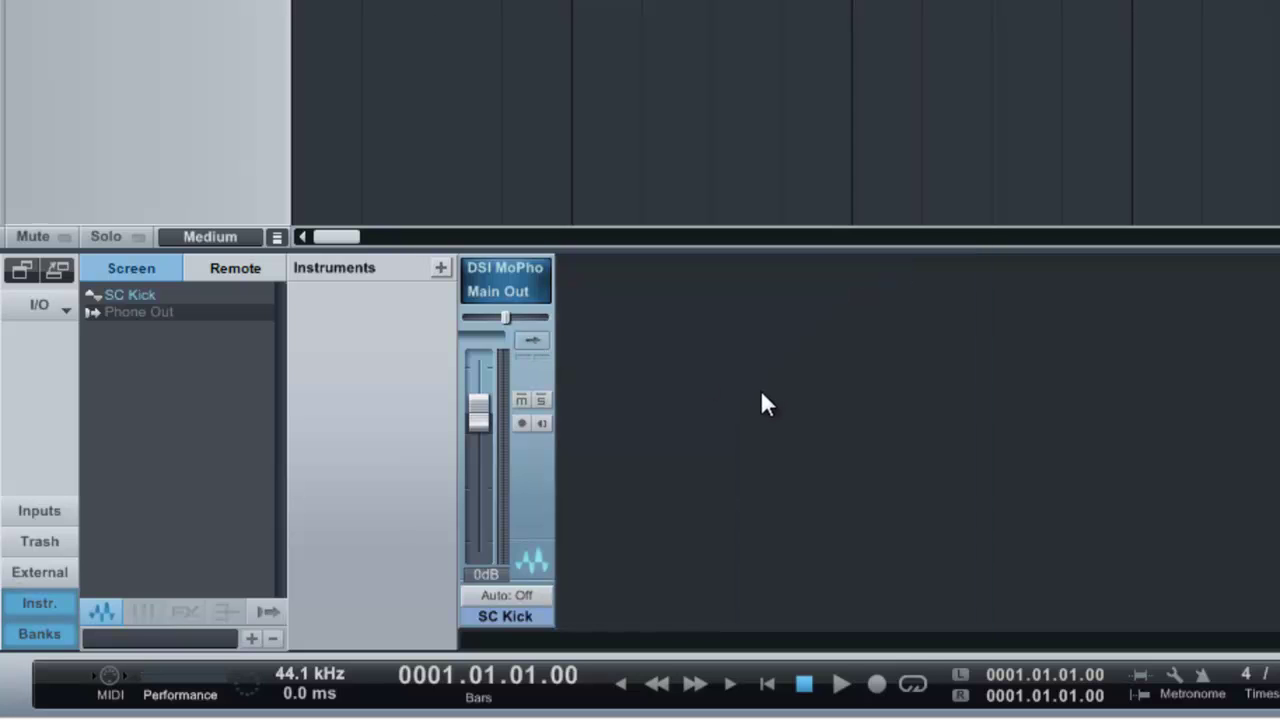
- Add a bus channel in the same muted light blue as SC Kick and name it "SC Bus"
{"action": "right_click", "coordinate": [698, 329]}
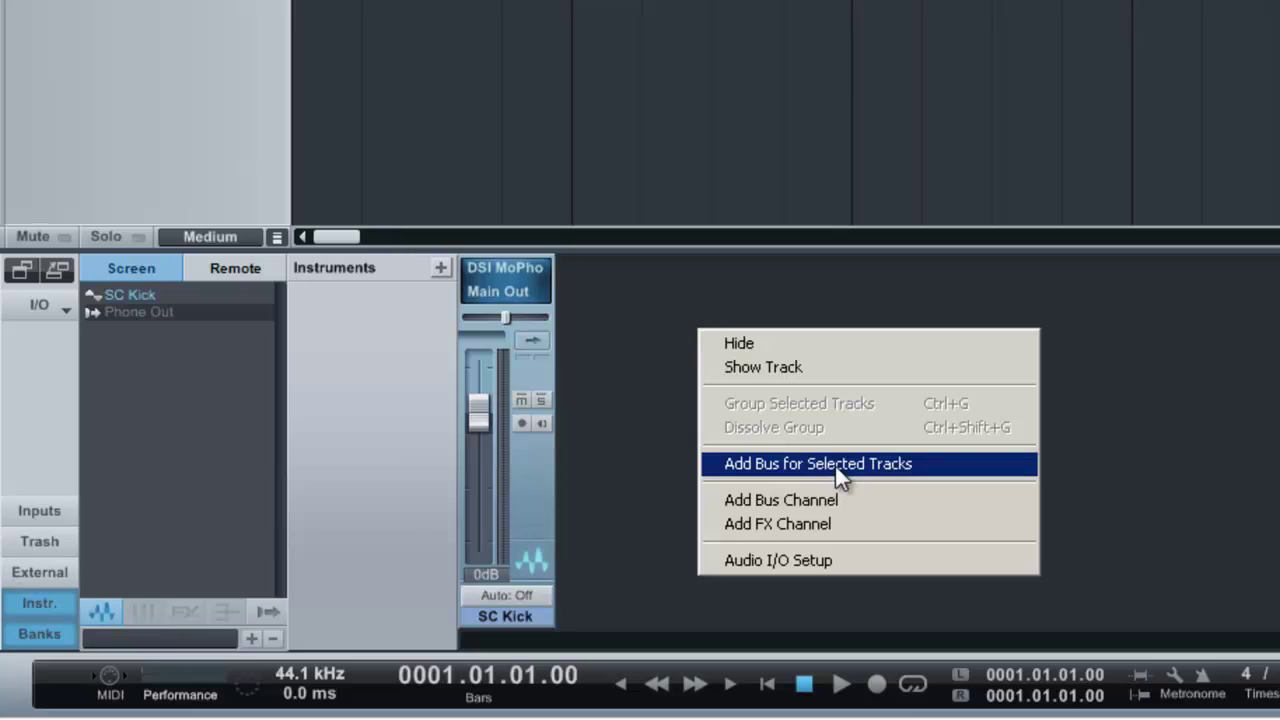
{"action": "left_click", "coordinate": [843, 505]}
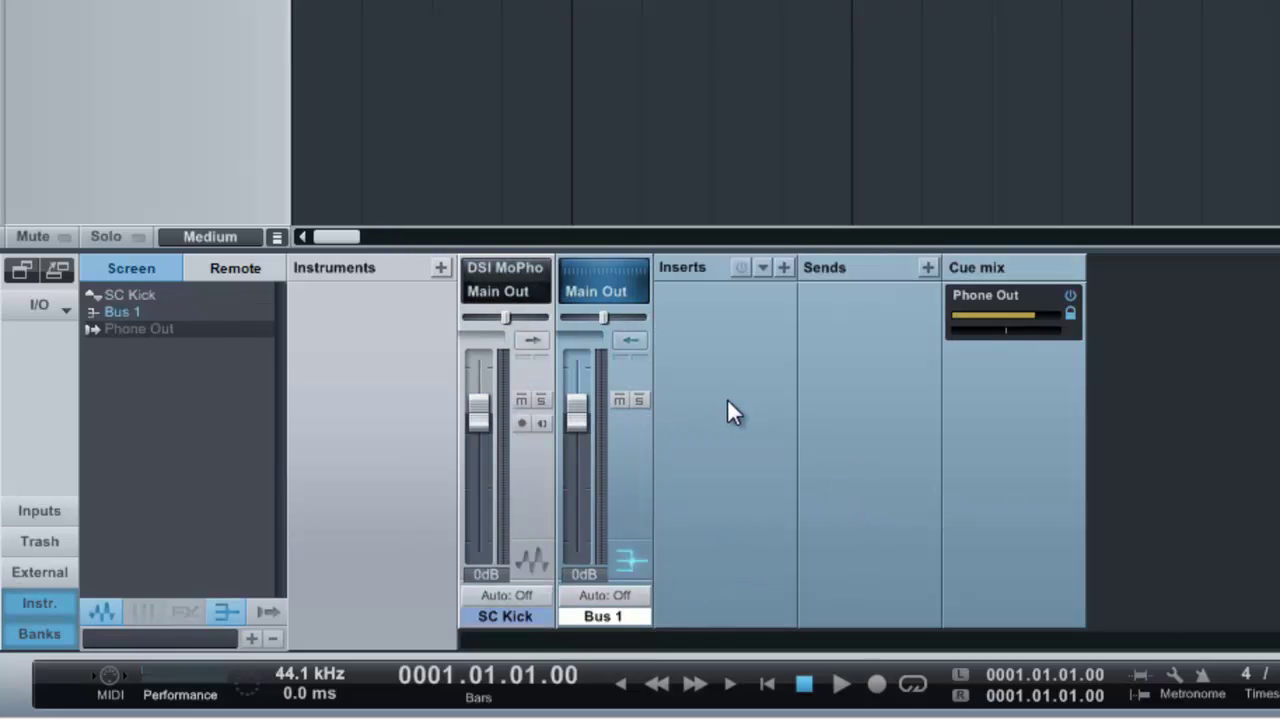
{"action": "left_click", "coordinate": [631, 616]}
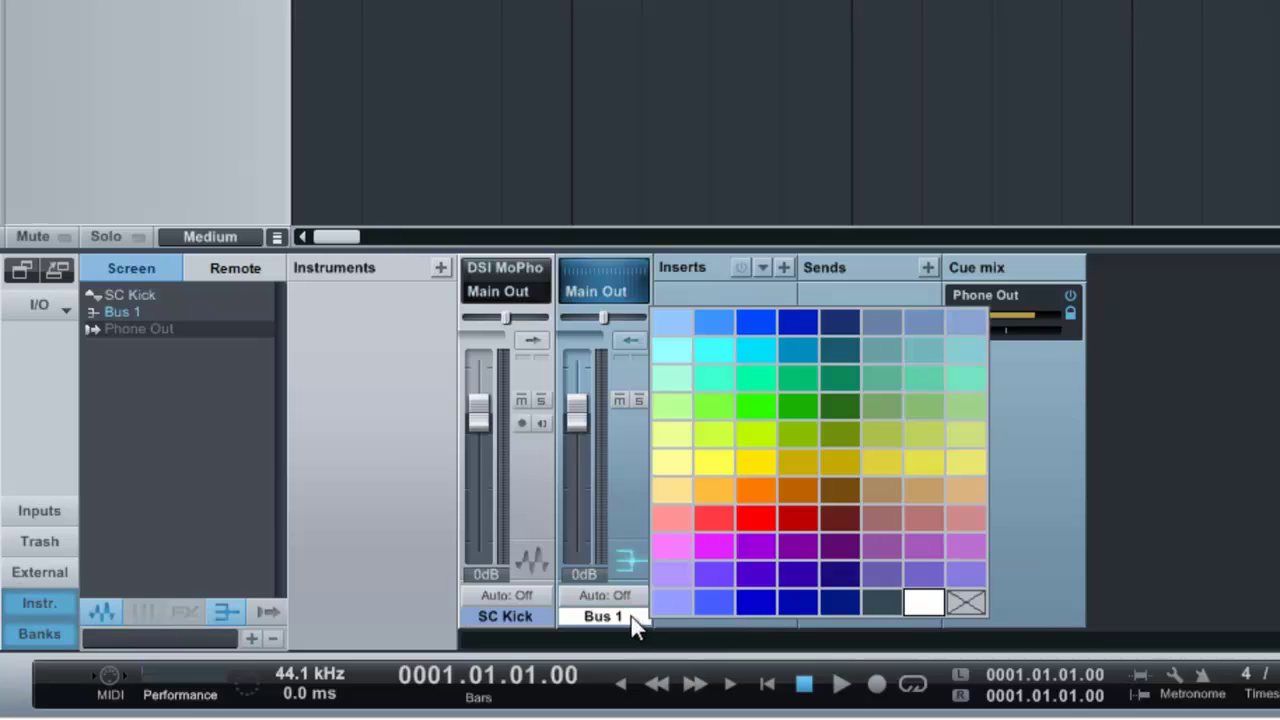
{"action": "left_click", "coordinate": [976, 330]}
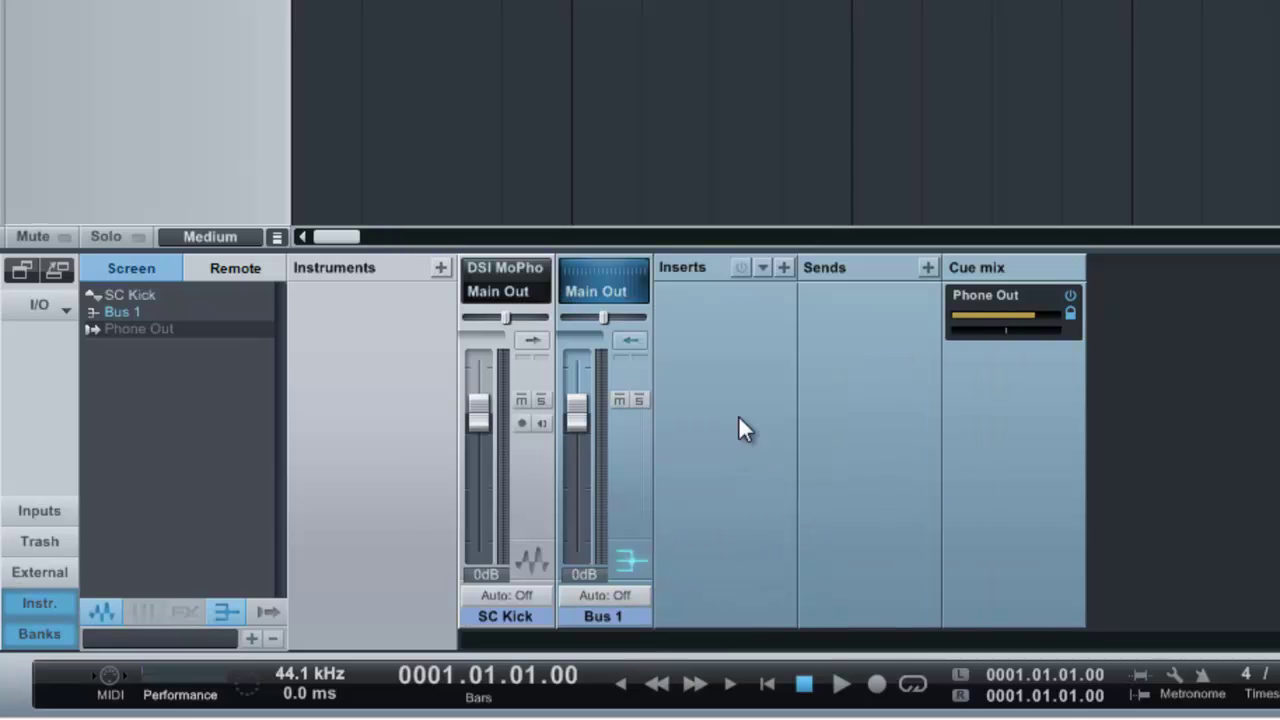
{"action": "double_click", "coordinate": [606, 618]}
{"action": "type", "text": "SC Bus"}
{"action": "key", "text": "Return"}
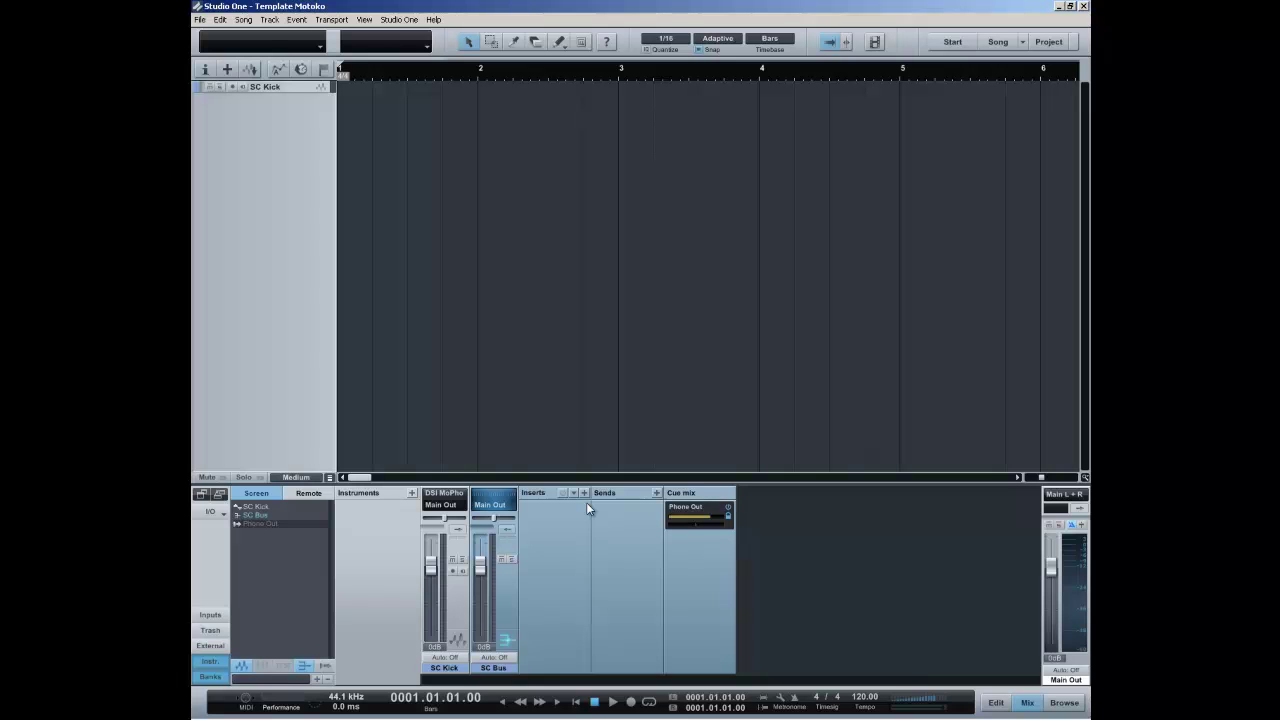
- Insert the C6-SideChain Stereo effect from the VST3 Dynamics category on the SC Bus channel
{"action": "key", "text": "F5"}
{"action": "left_click", "coordinate": [892, 131]}
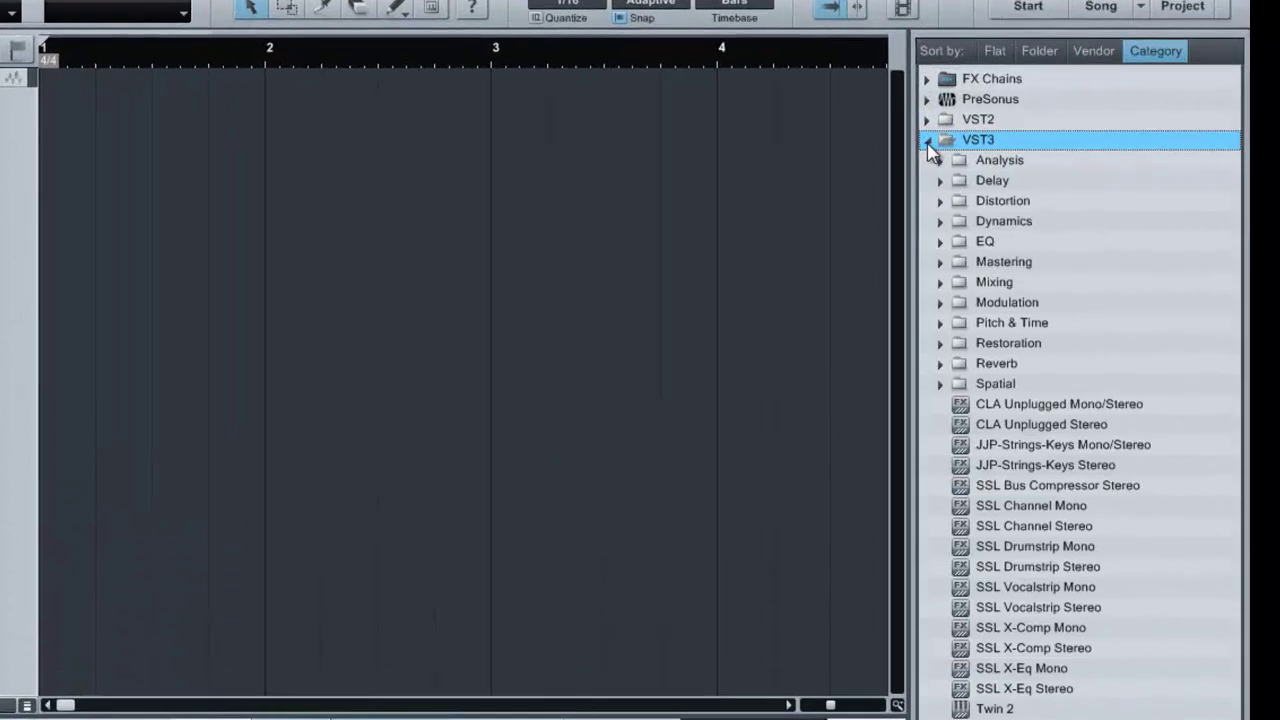
{"action": "left_click", "coordinate": [940, 221]}
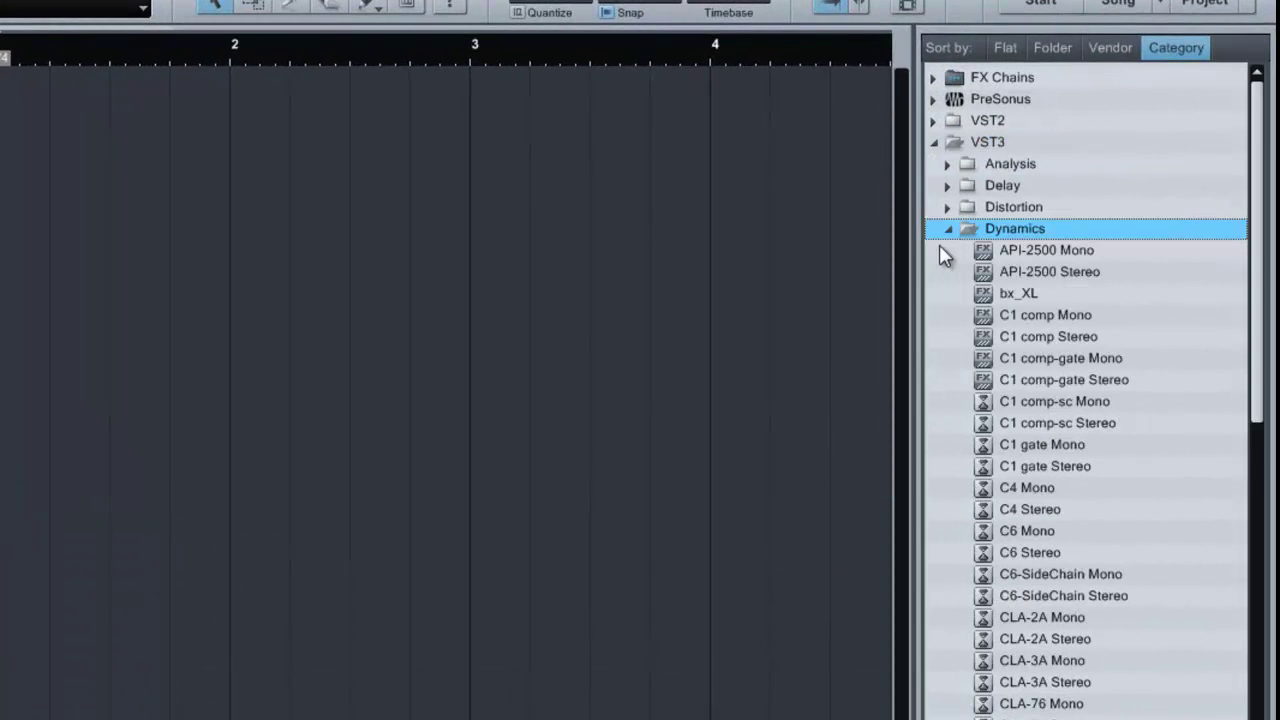
{"action": "scroll", "coordinate": [1010, 302], "scroll_direction": "down", "scroll_amount": 2}
{"action": "scroll", "coordinate": [1023, 318], "scroll_direction": "down", "scroll_amount": 1}
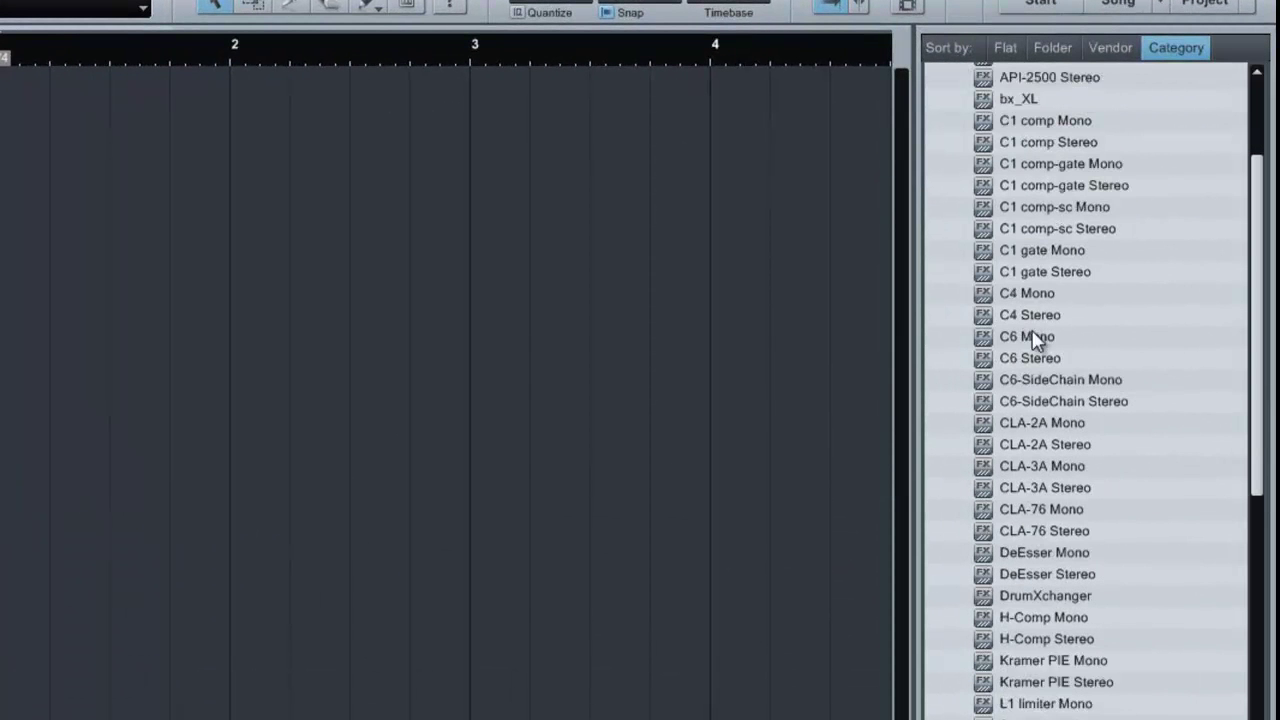
{"action": "left_click", "coordinate": [1070, 400]}
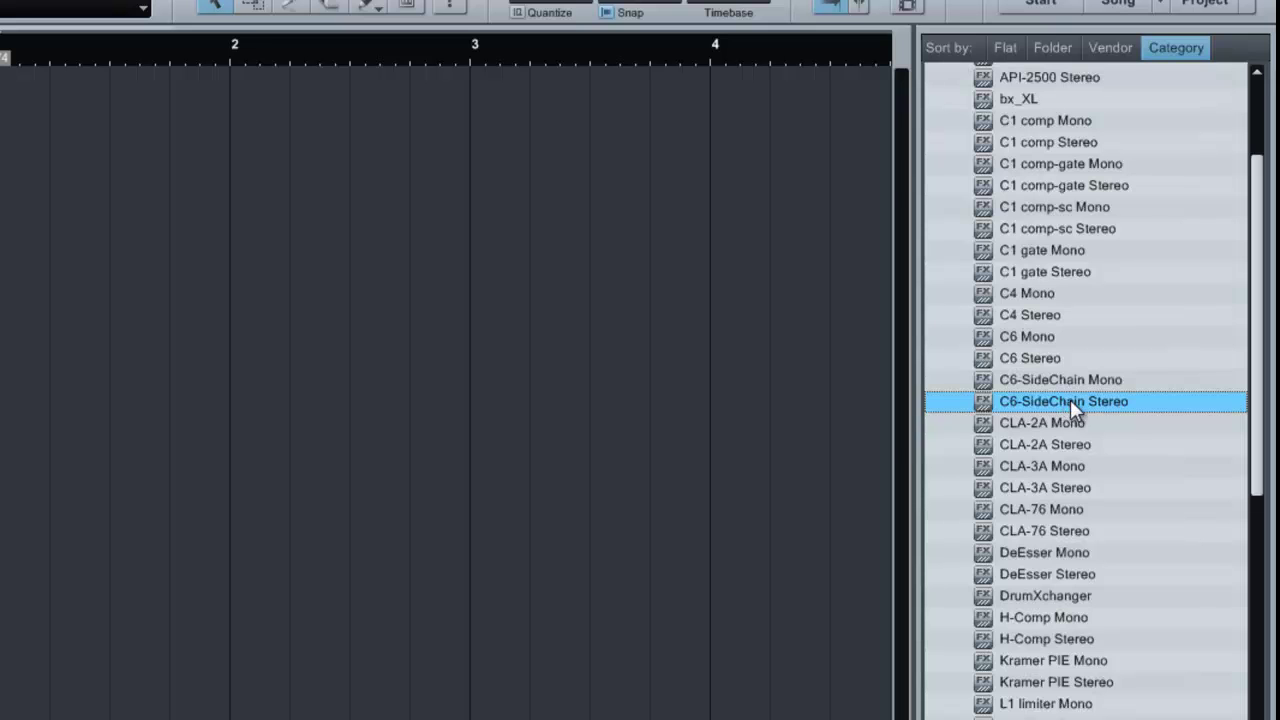
{"action": "left_click_drag", "start_coordinate": [1103, 410], "coordinate": [550, 536]}
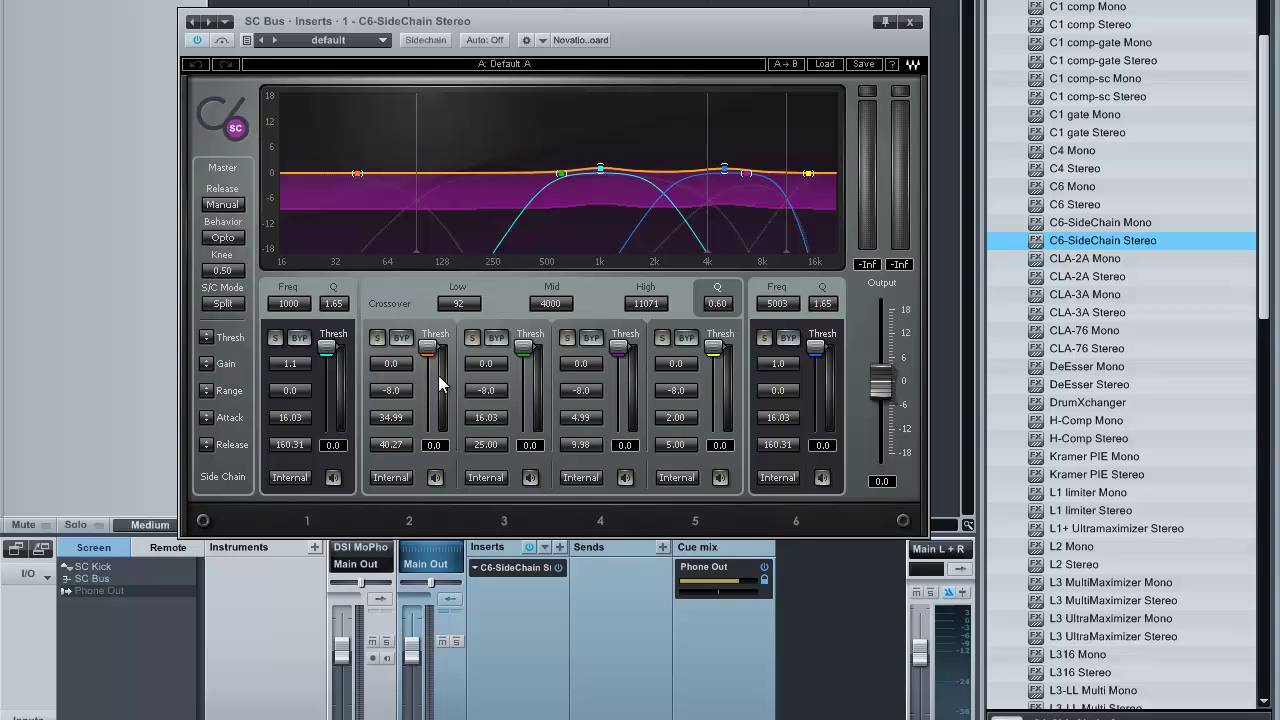
- Set the side chain source of all six C6-SideChain bands to External and close the effect window
{"action": "left_click", "coordinate": [389, 478]}
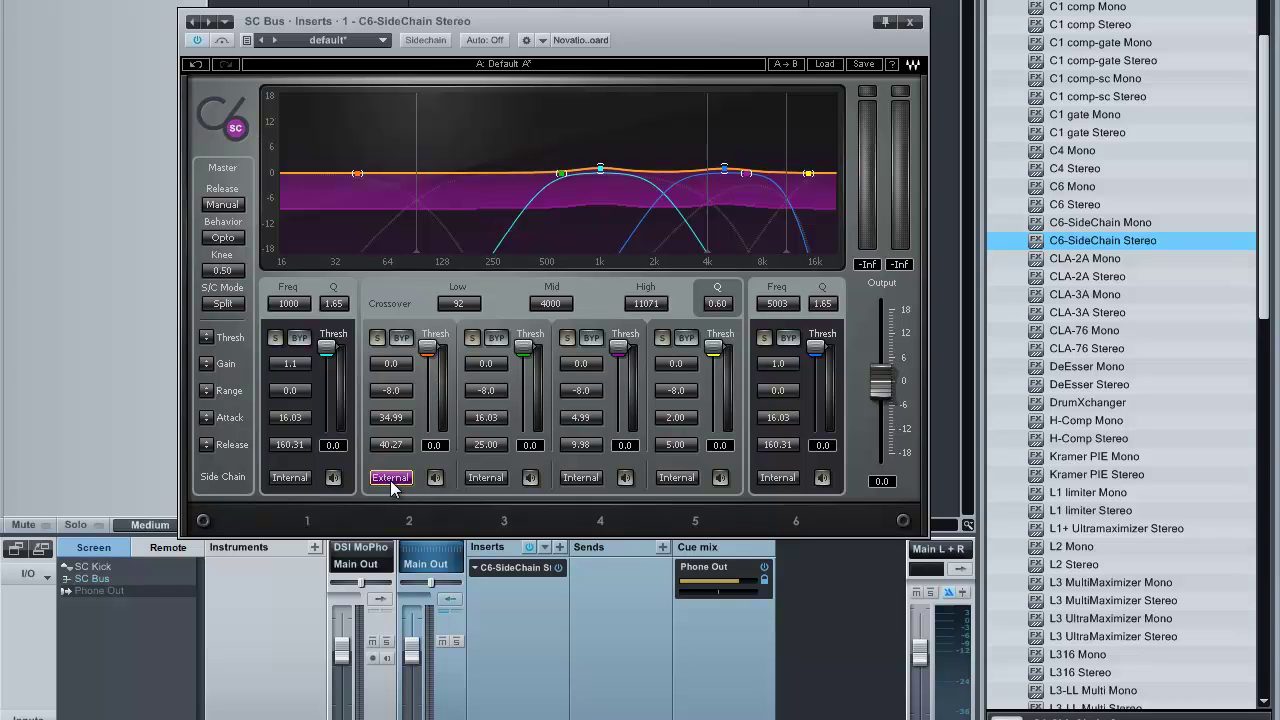
{"action": "left_click", "coordinate": [496, 478]}
{"action": "left_click", "coordinate": [576, 477]}
{"action": "left_click", "coordinate": [772, 478]}
{"action": "left_click", "coordinate": [290, 477]}
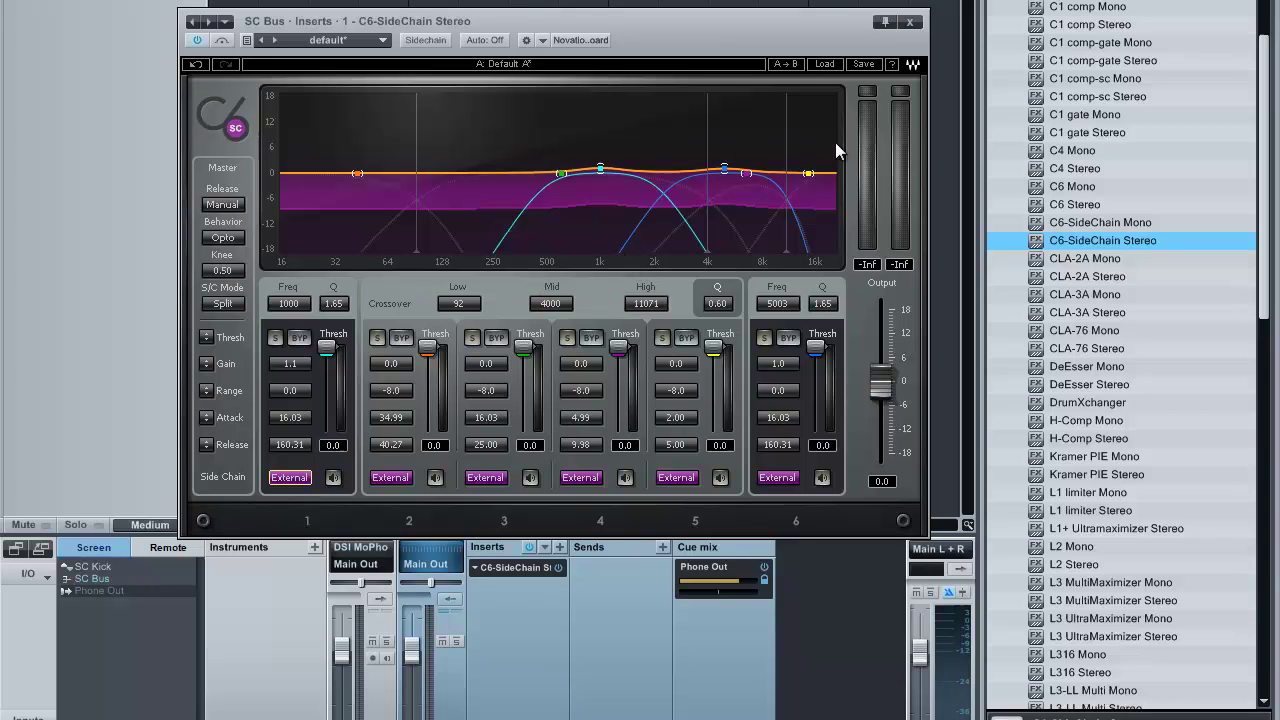
{"action": "left_click", "coordinate": [910, 23]}
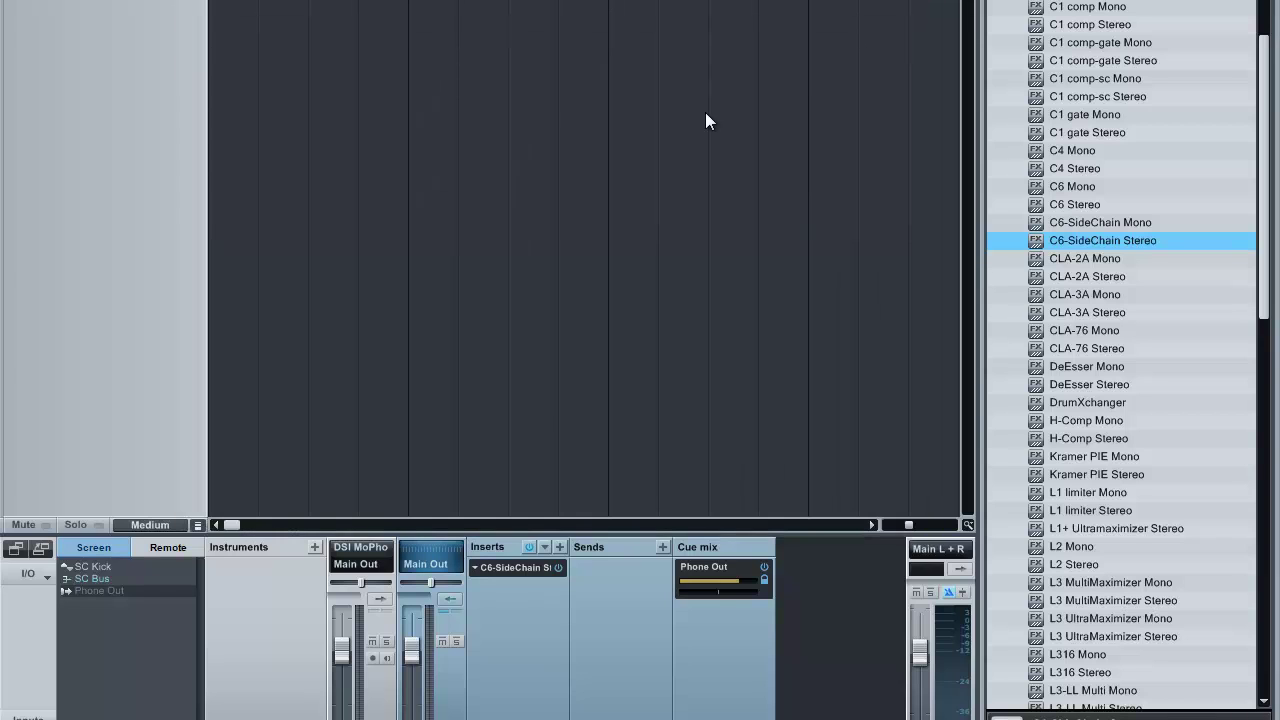
- Expand the SC Kick channel's inserts and sends and hide the mixer's Banks and Instruments panels
{"action": "left_click", "coordinate": [450, 600]}
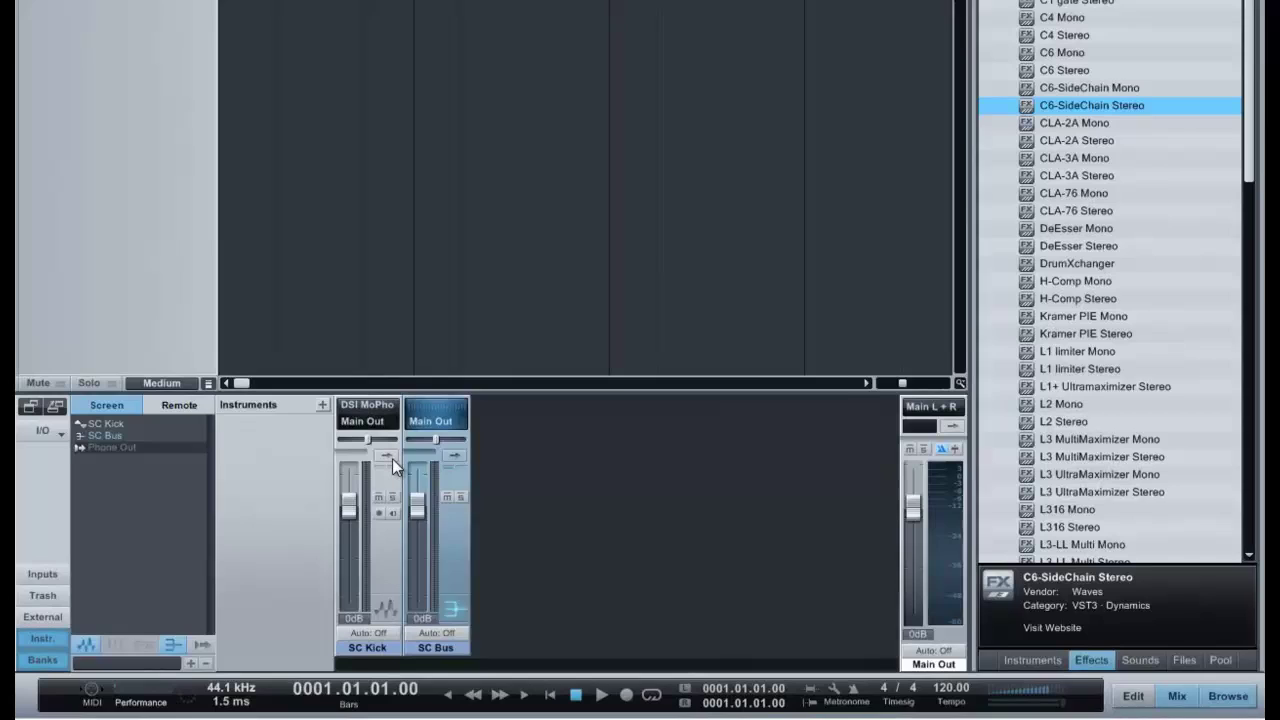
{"action": "left_click", "coordinate": [459, 529]}
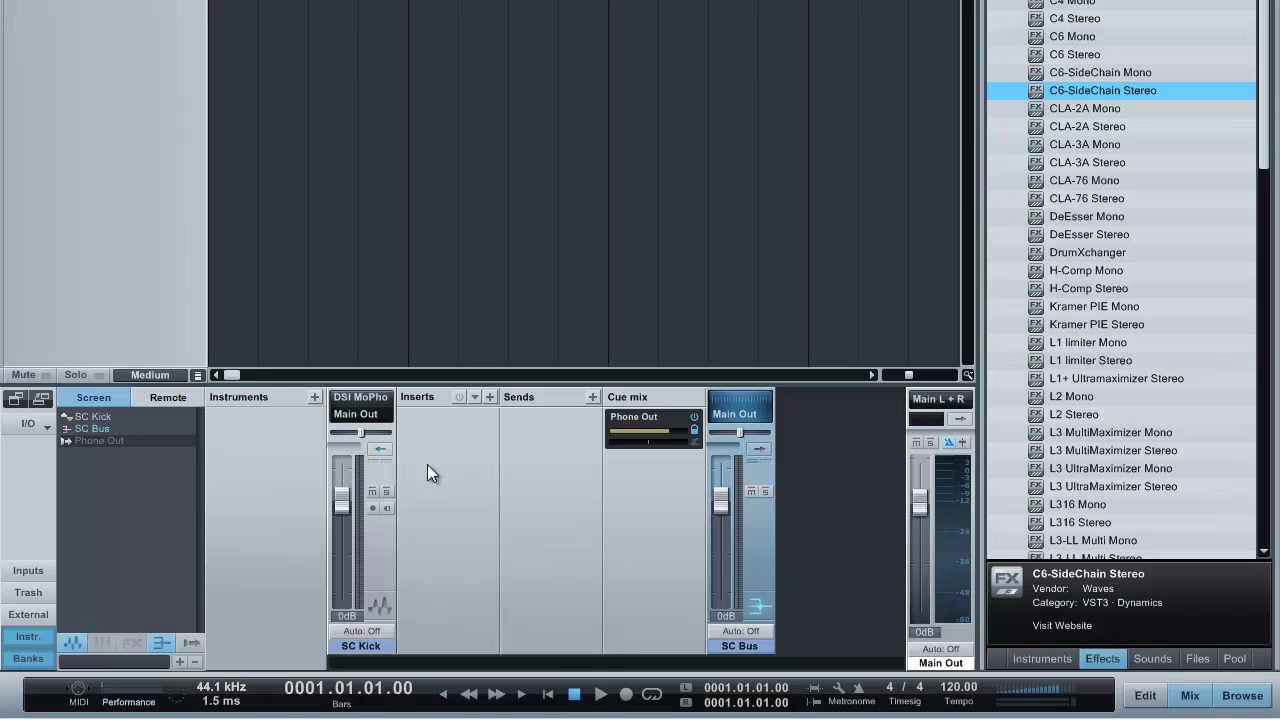
{"action": "left_click", "coordinate": [757, 448]}
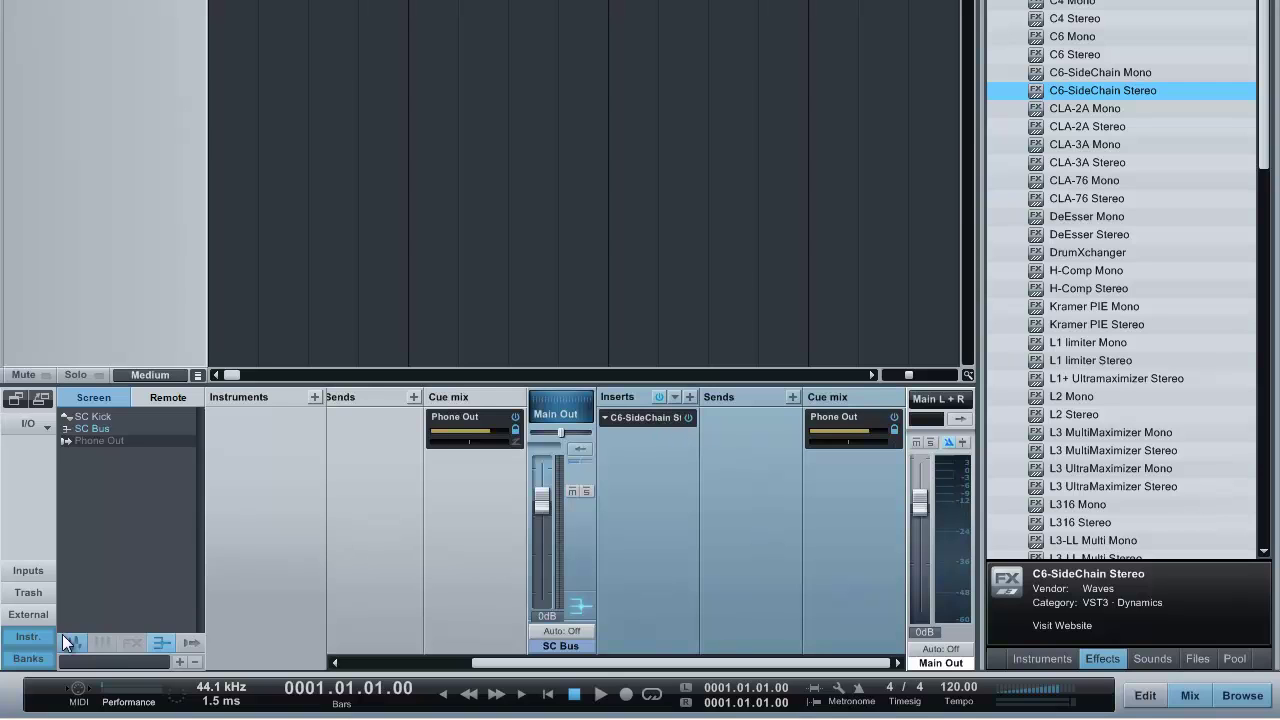
{"action": "left_click", "coordinate": [36, 657]}
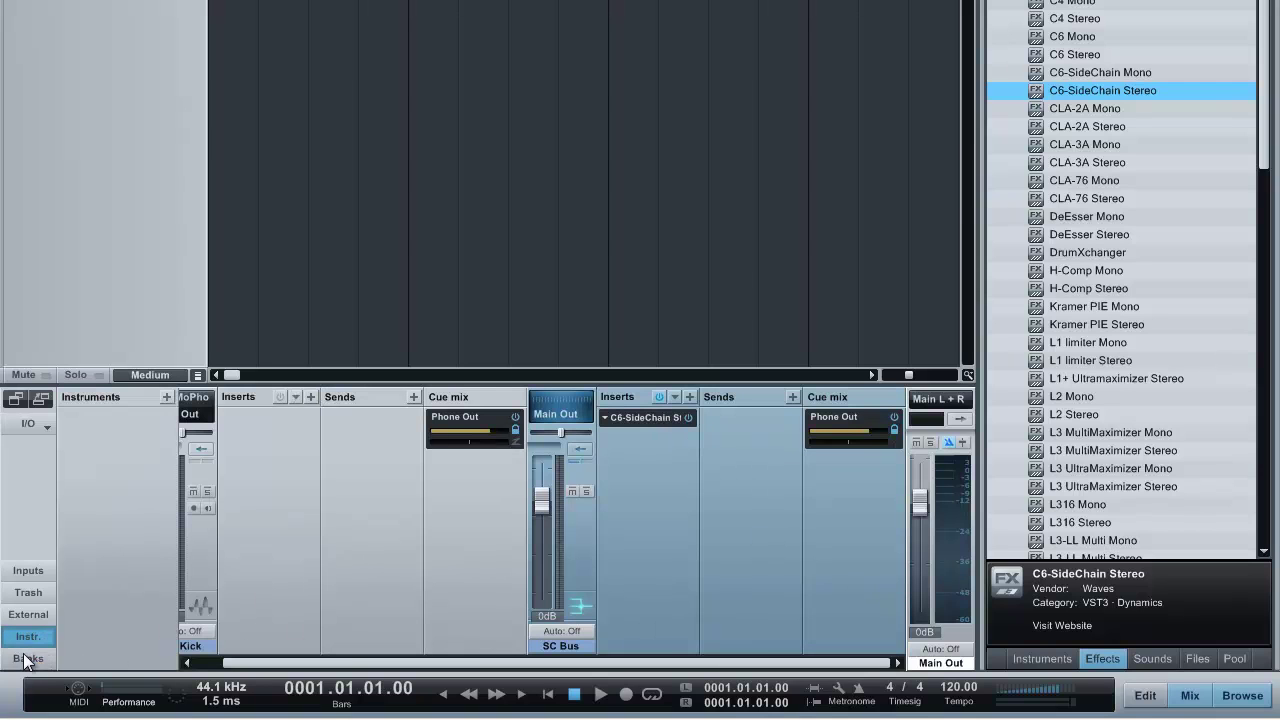
{"action": "left_click", "coordinate": [38, 640]}
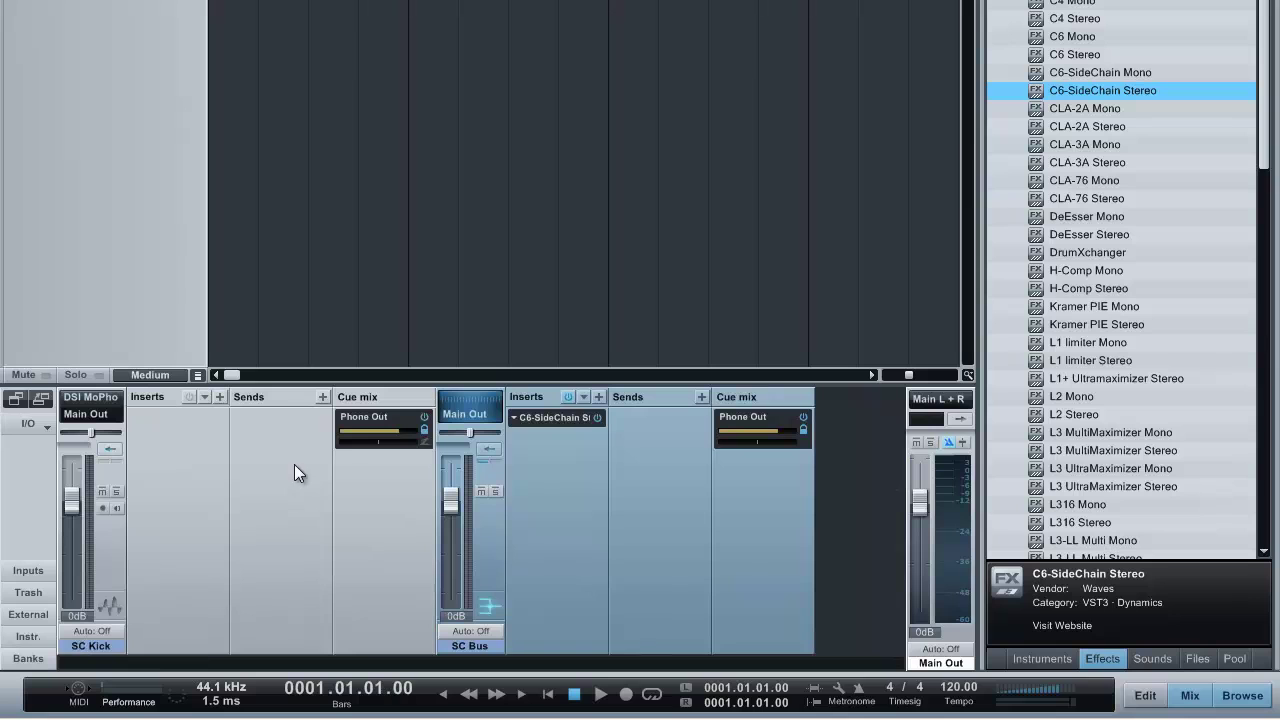
- Add a send on SC Kick to the SC Bus C6-SideChain Stereo sidechain input, leaving the SC Bus channel collapsed
{"action": "left_click", "coordinate": [496, 448]}
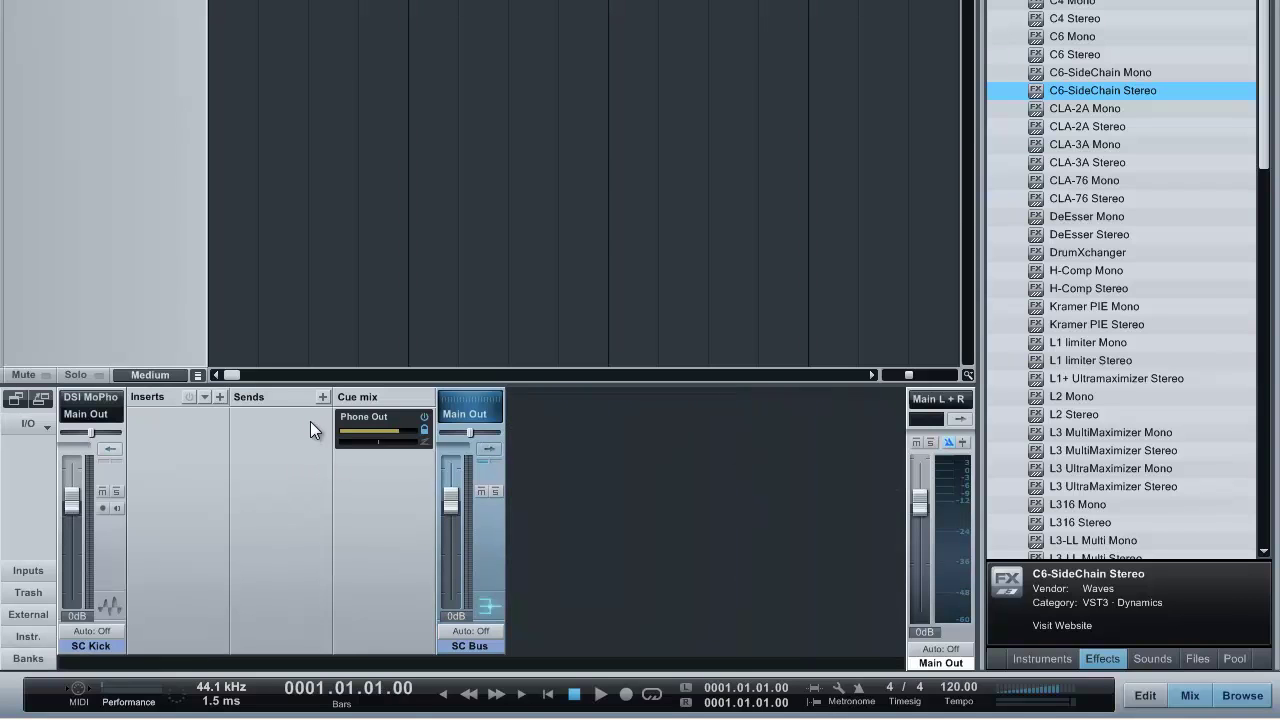
{"action": "left_click", "coordinate": [337, 410]}
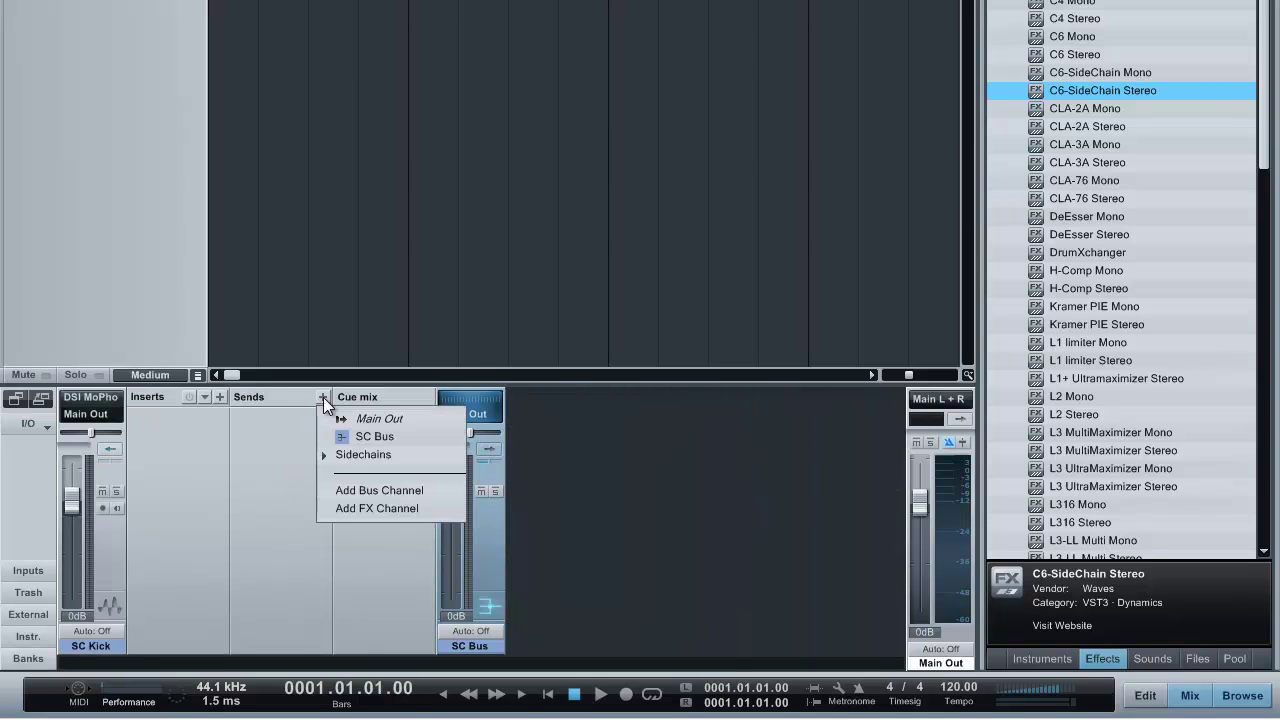
{"action": "left_click", "coordinate": [356, 454]}
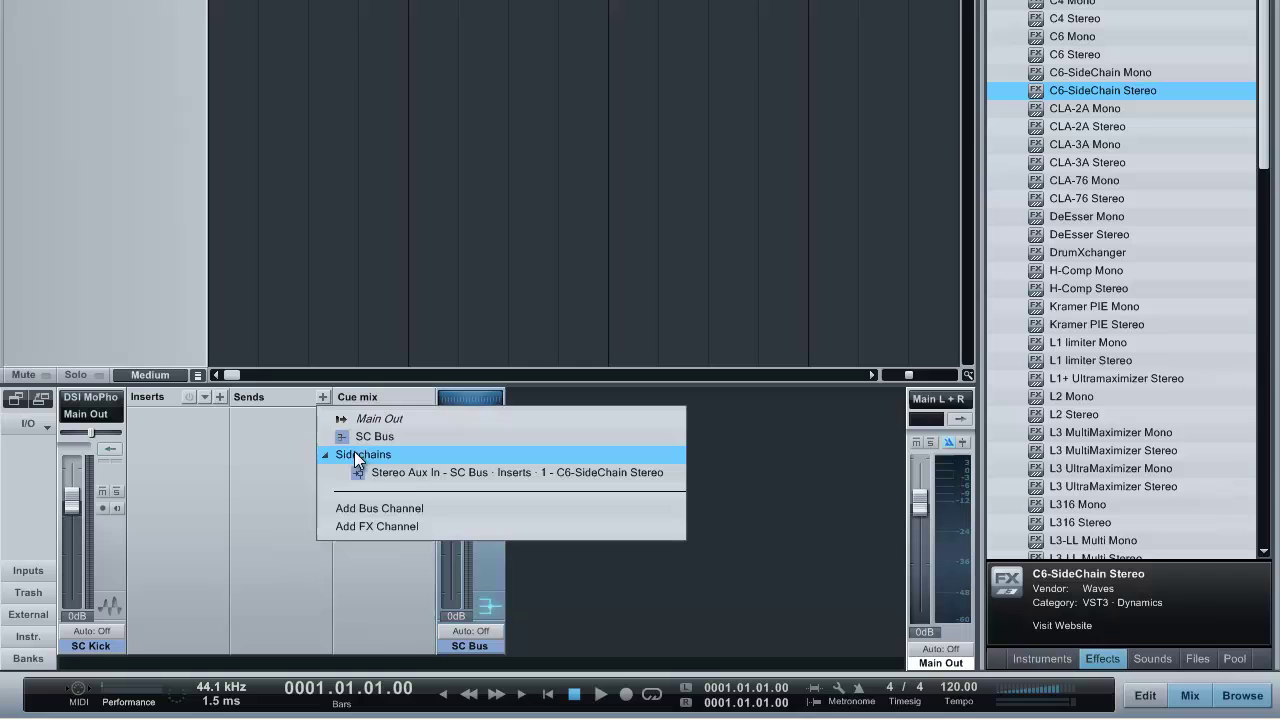
{"action": "left_click", "coordinate": [424, 476]}
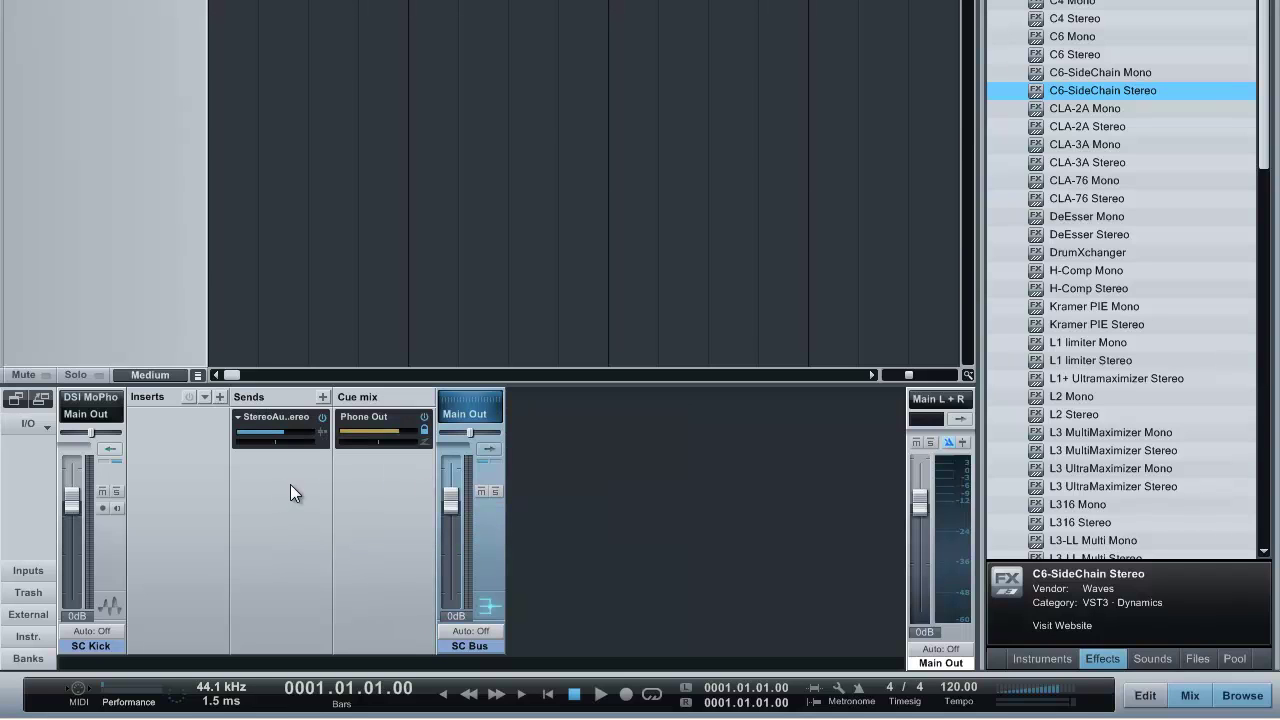
{"action": "left_click", "coordinate": [485, 451]}
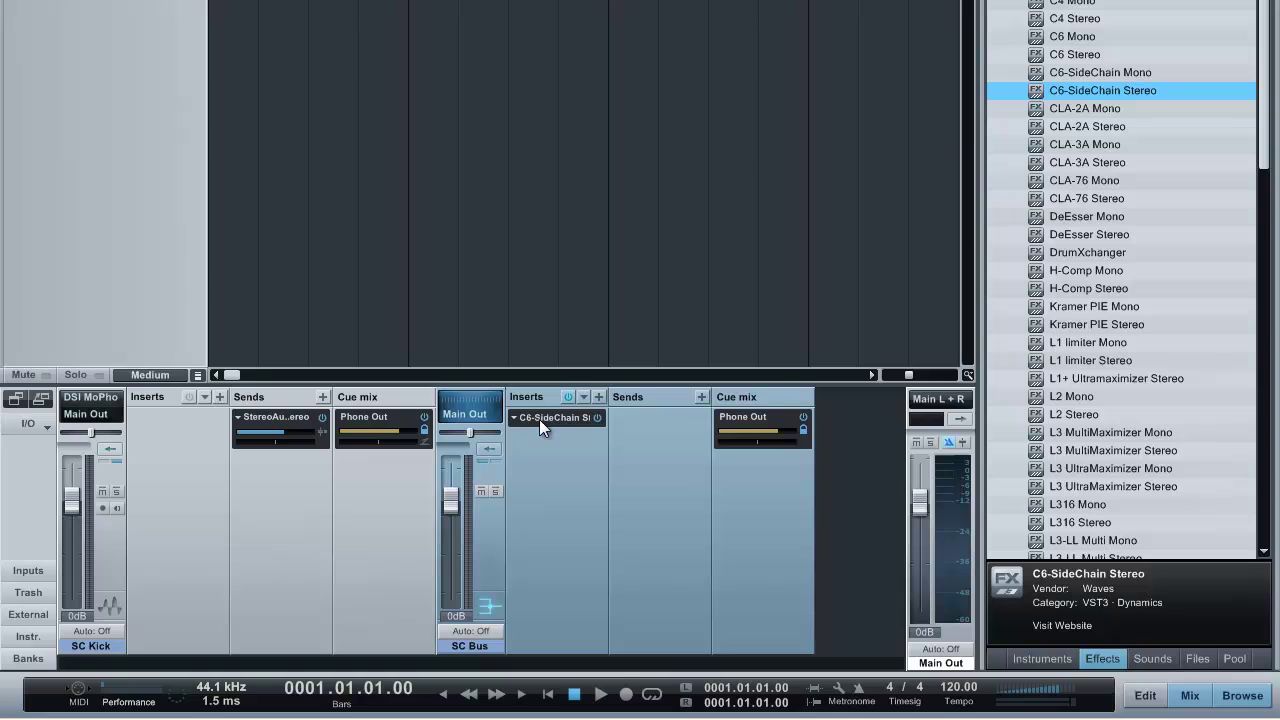
{"action": "left_click", "coordinate": [490, 448]}
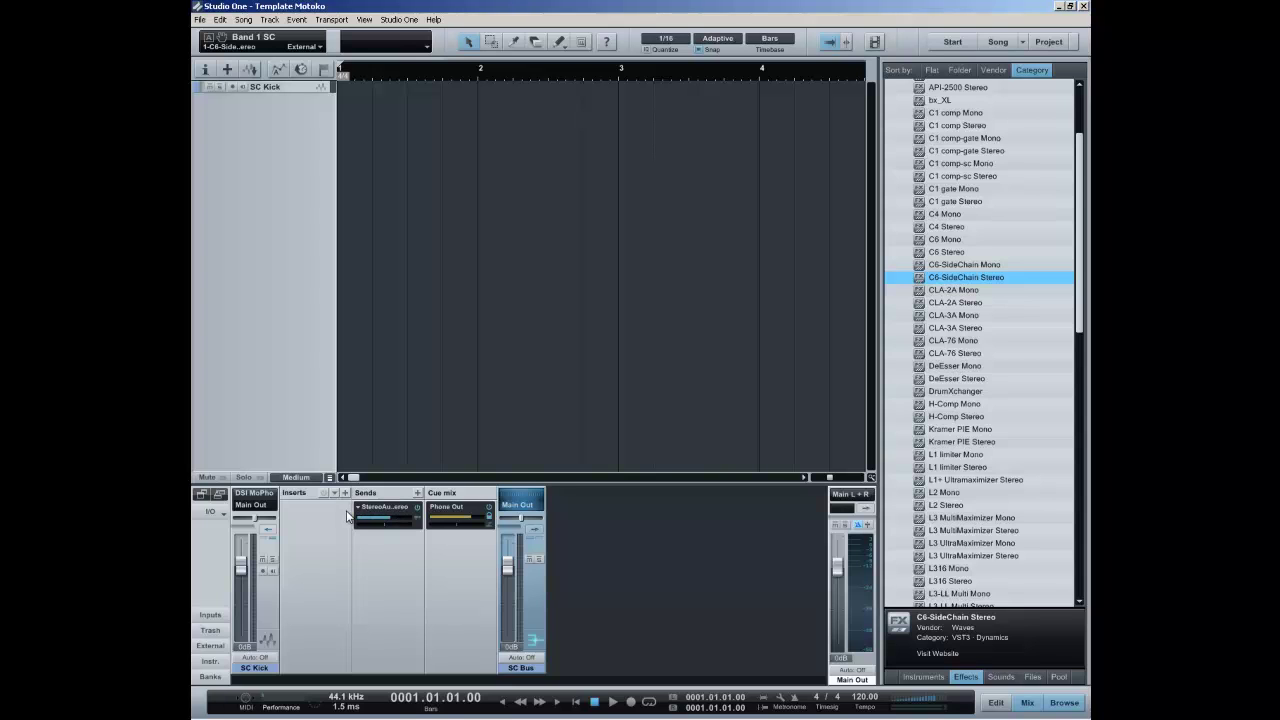
- Try muting the SC Kick channel and pulling its fader fully down, restoring the channel to unmuted at 0 dB
{"action": "left_click", "coordinate": [262, 560]}
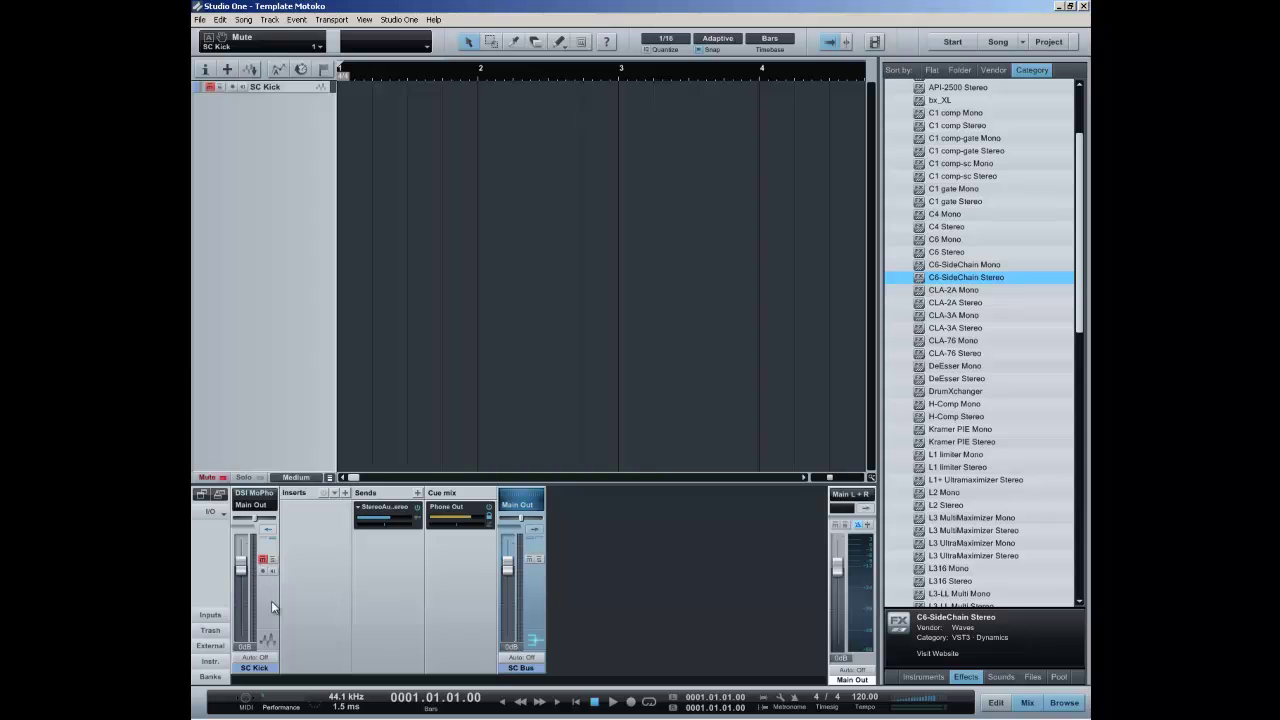
{"action": "left_click", "coordinate": [262, 560]}
{"action": "left_click_drag", "start_coordinate": [243, 567], "coordinate": [248, 656]}
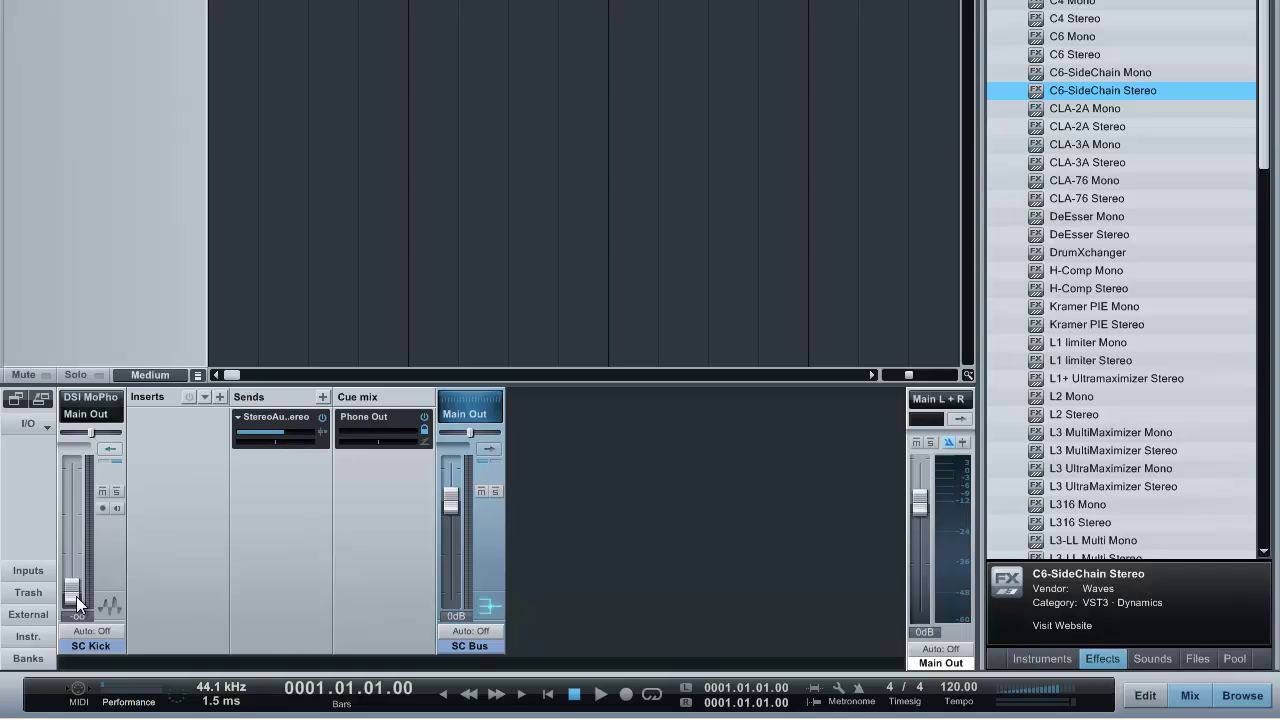
{"action": "left_click_drag", "start_coordinate": [76, 596], "coordinate": [119, 498]}
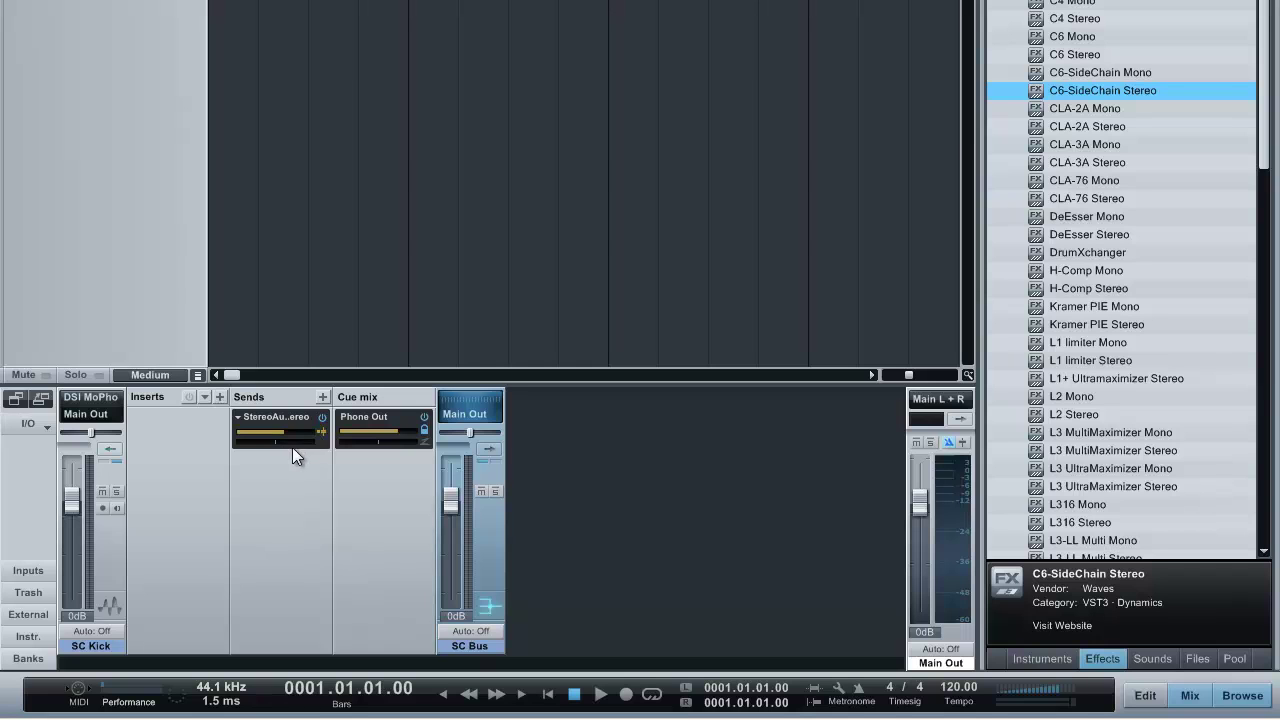
- Pull the SC Kick fader all the way down and collapse the channel's inserts and sends
{"action": "left_click_drag", "start_coordinate": [67, 511], "coordinate": [102, 559]}
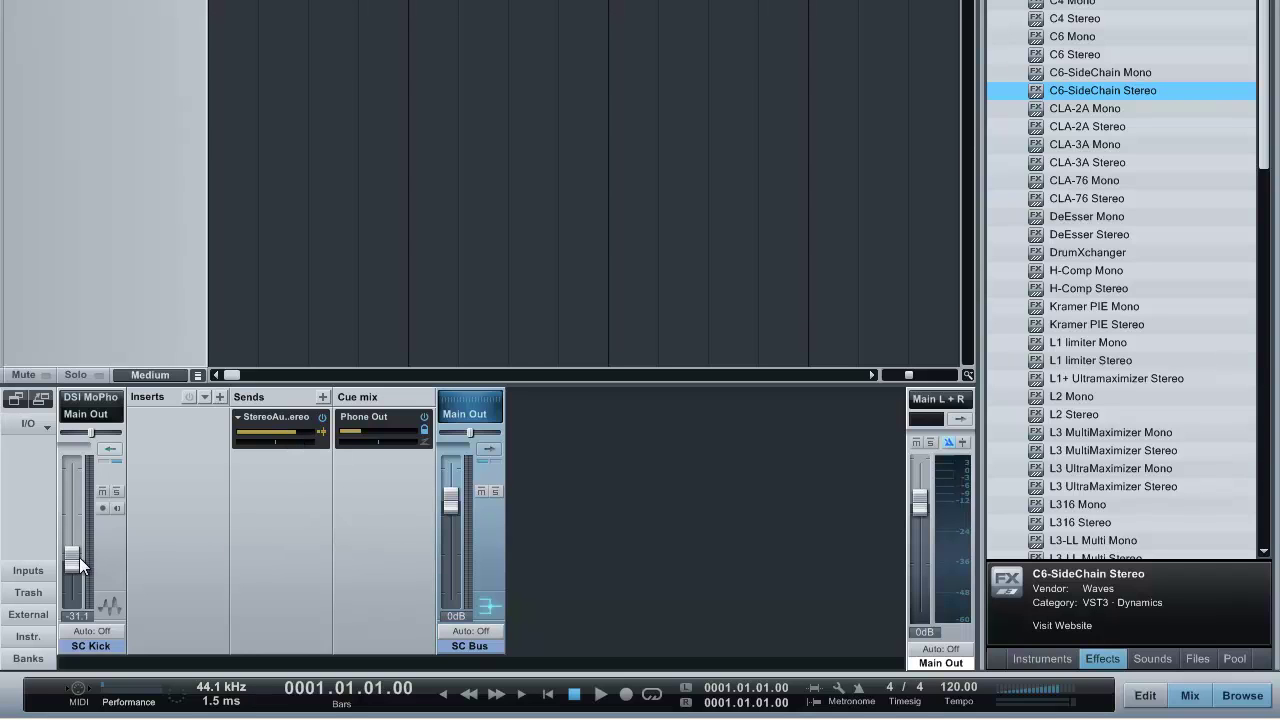
{"action": "left_click_drag", "start_coordinate": [76, 545], "coordinate": [86, 613]}
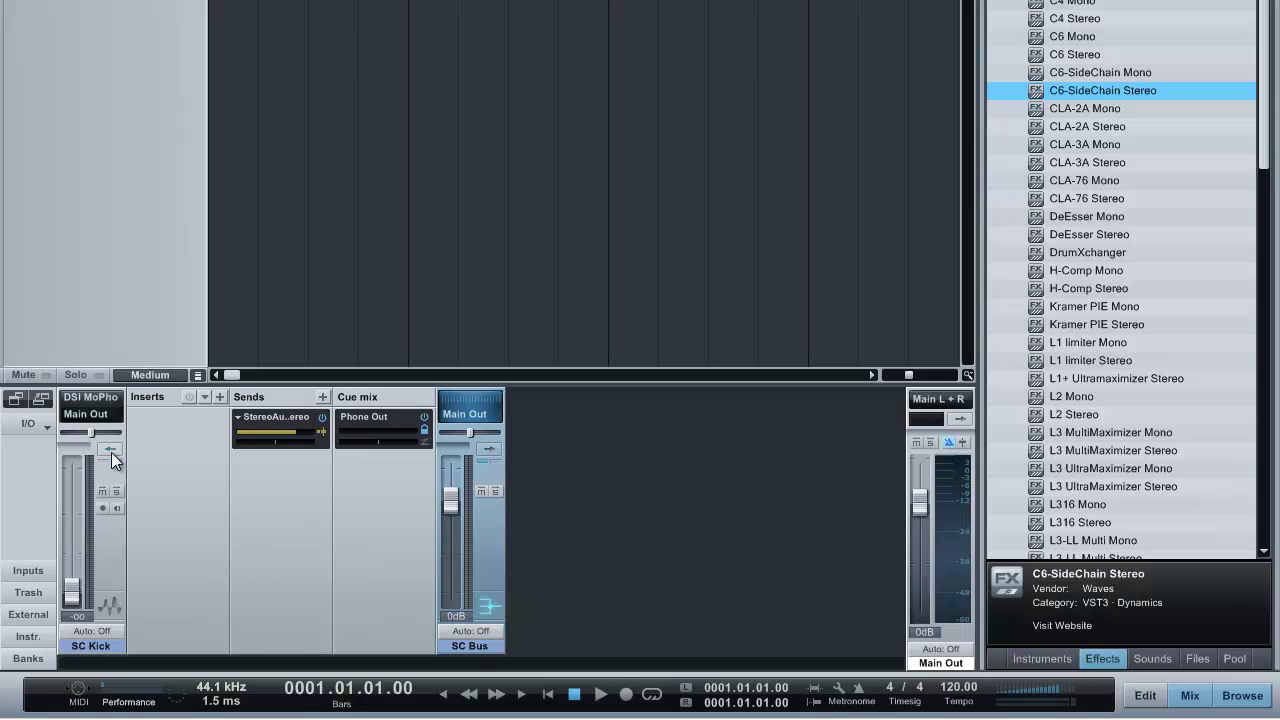
{"action": "left_click", "coordinate": [111, 452]}
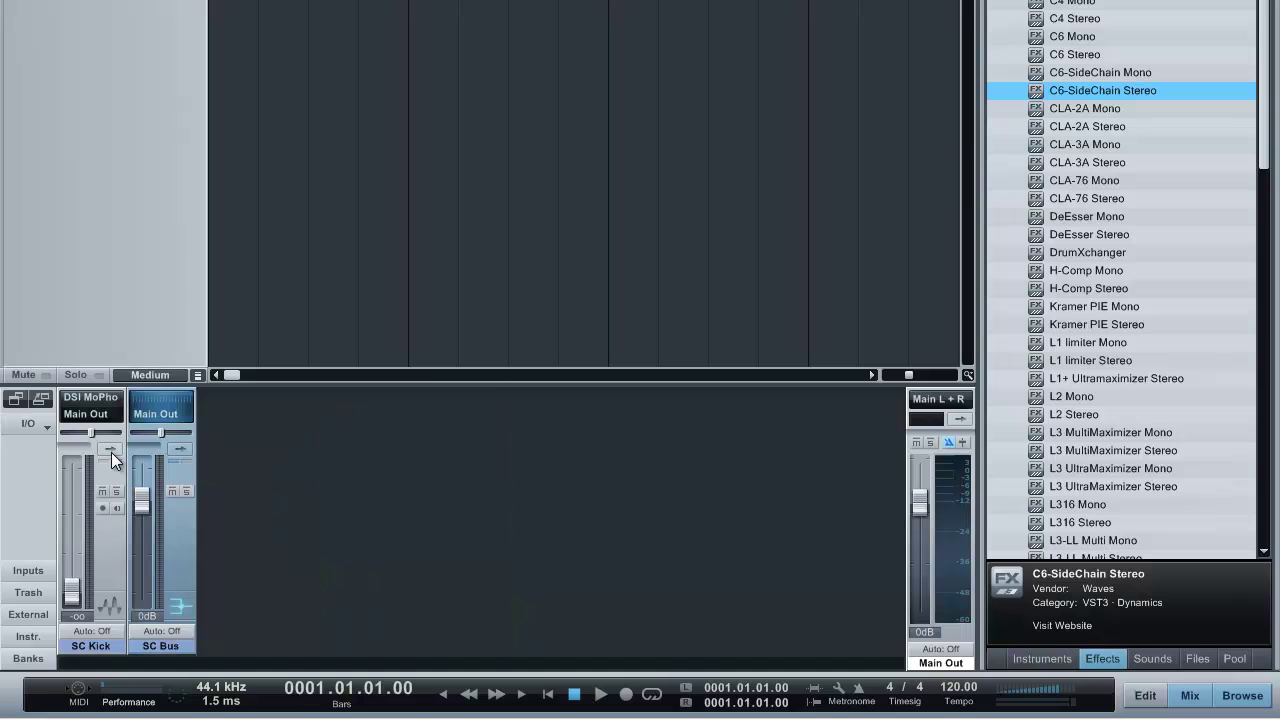
{"action": "left_click", "coordinate": [183, 449]}
{"action": "left_click", "coordinate": [183, 449]}
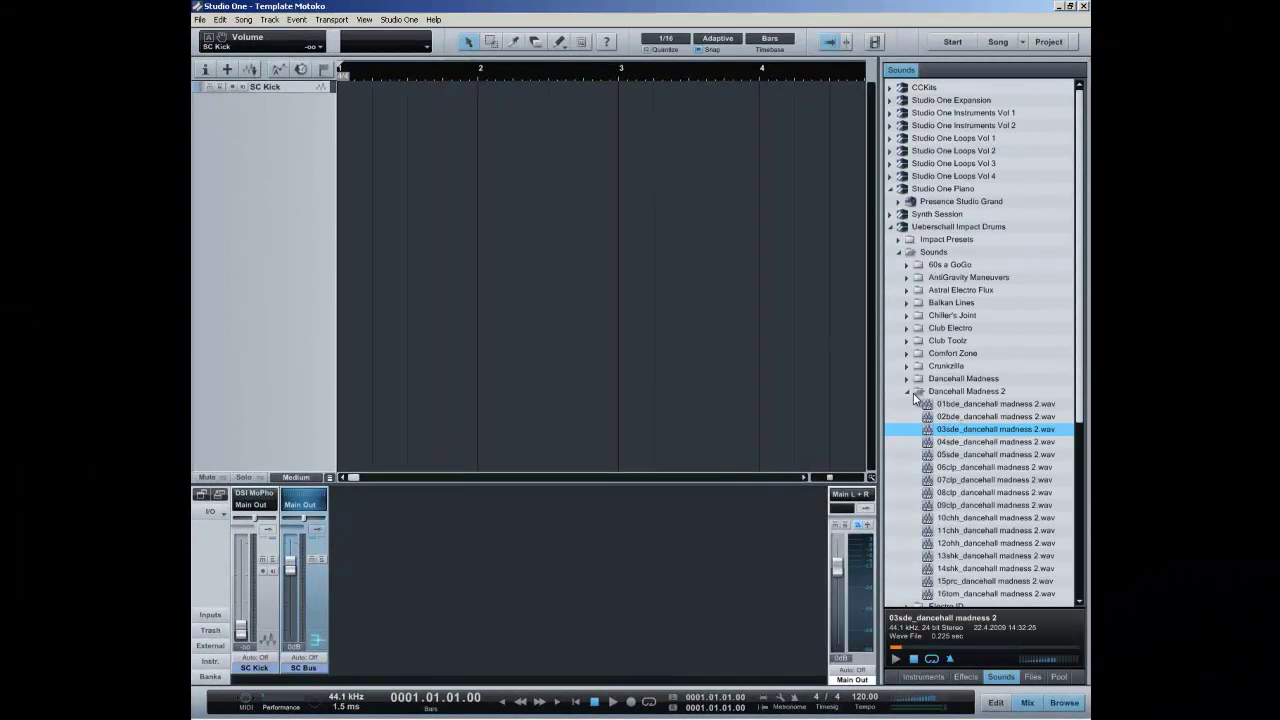
- Place the sample "01bde_dancehall madness 2.wav" at bar 3 on the SC Kick track and duplicate it three times
{"action": "left_click_drag", "start_coordinate": [949, 410], "coordinate": [620, 90]}
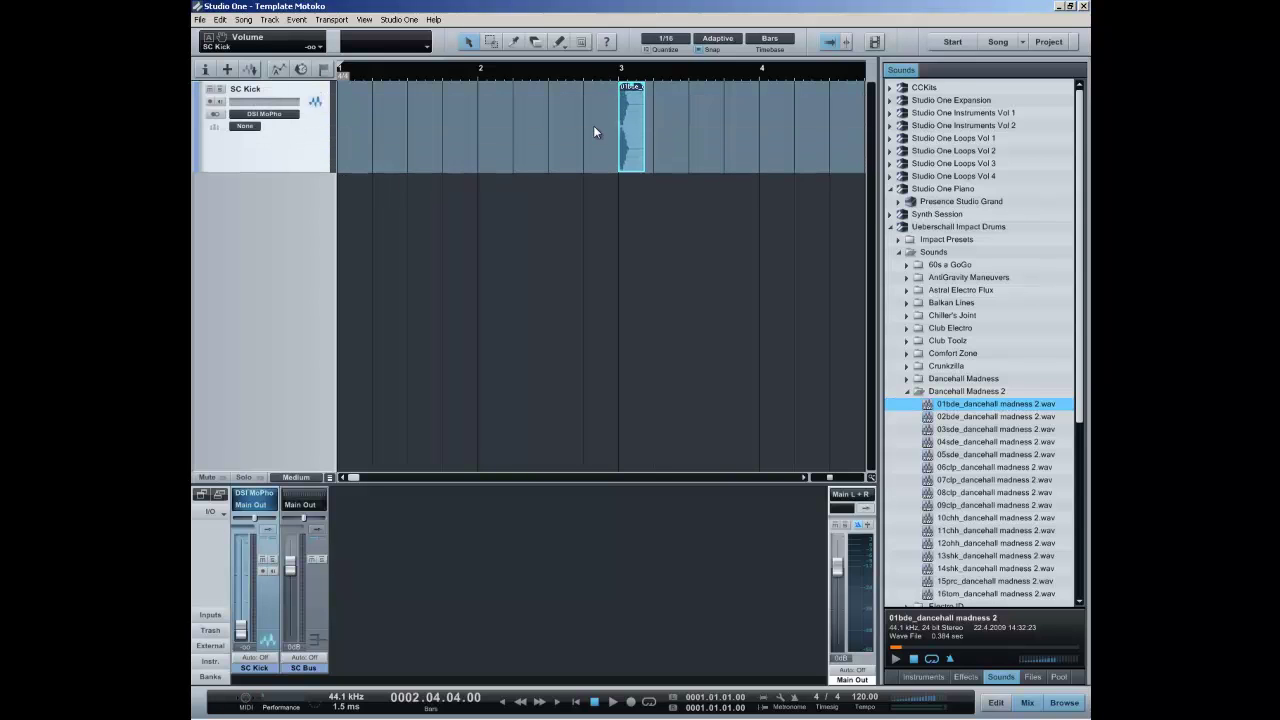
{"action": "key", "text": "d"}
{"action": "key", "text": "d"}
{"action": "key", "text": "d"}
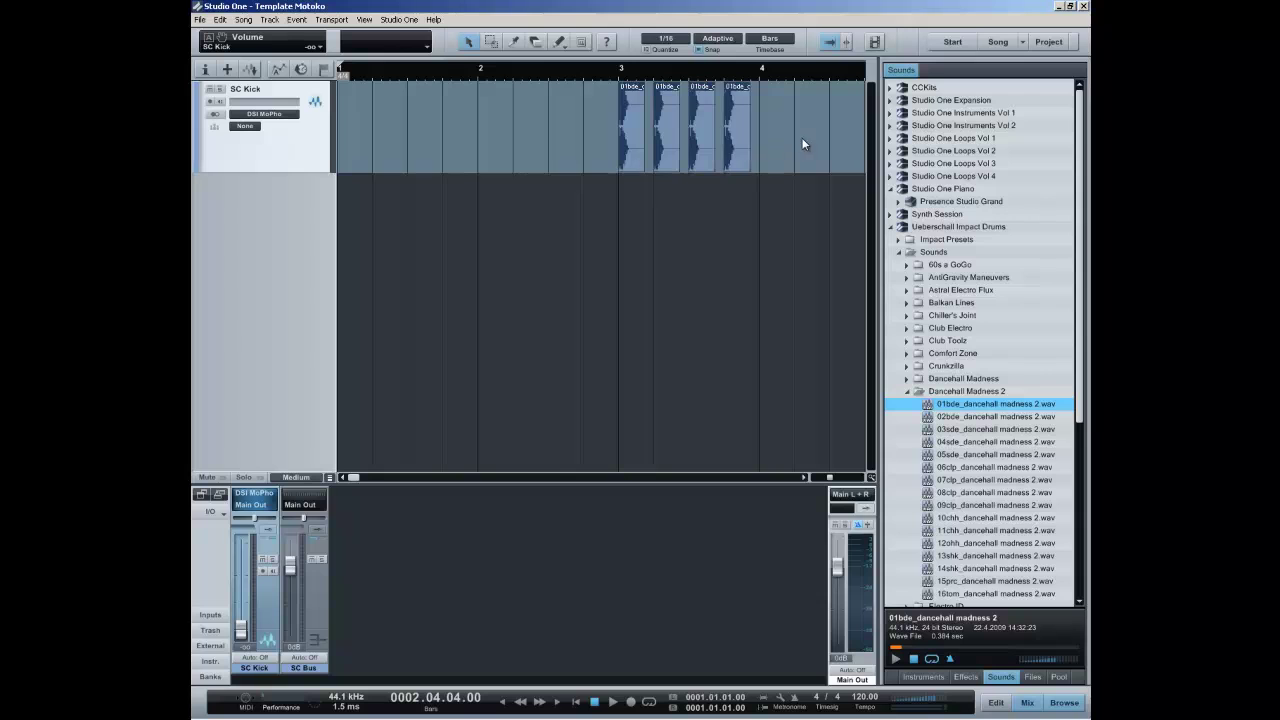
{"action": "left_click_drag", "start_coordinate": [800, 138], "coordinate": [577, 138]}
{"action": "key", "text": "w"}
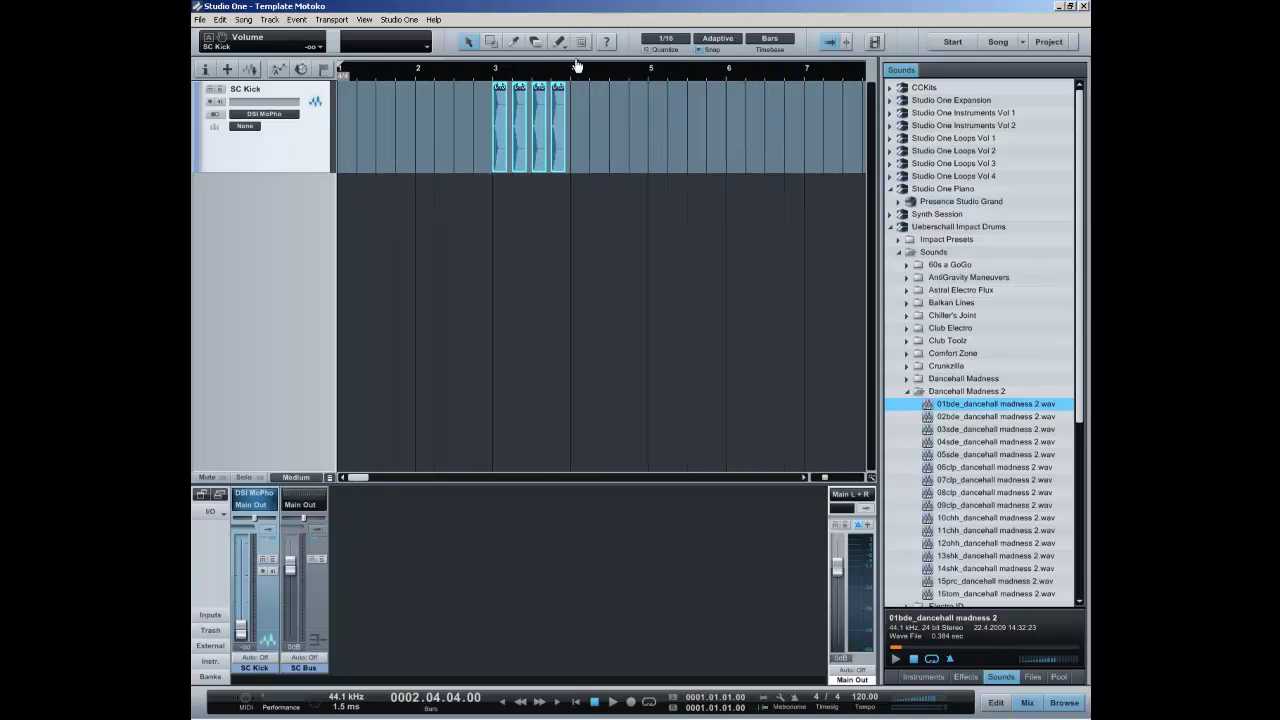
{"action": "left_click", "coordinate": [587, 146]}
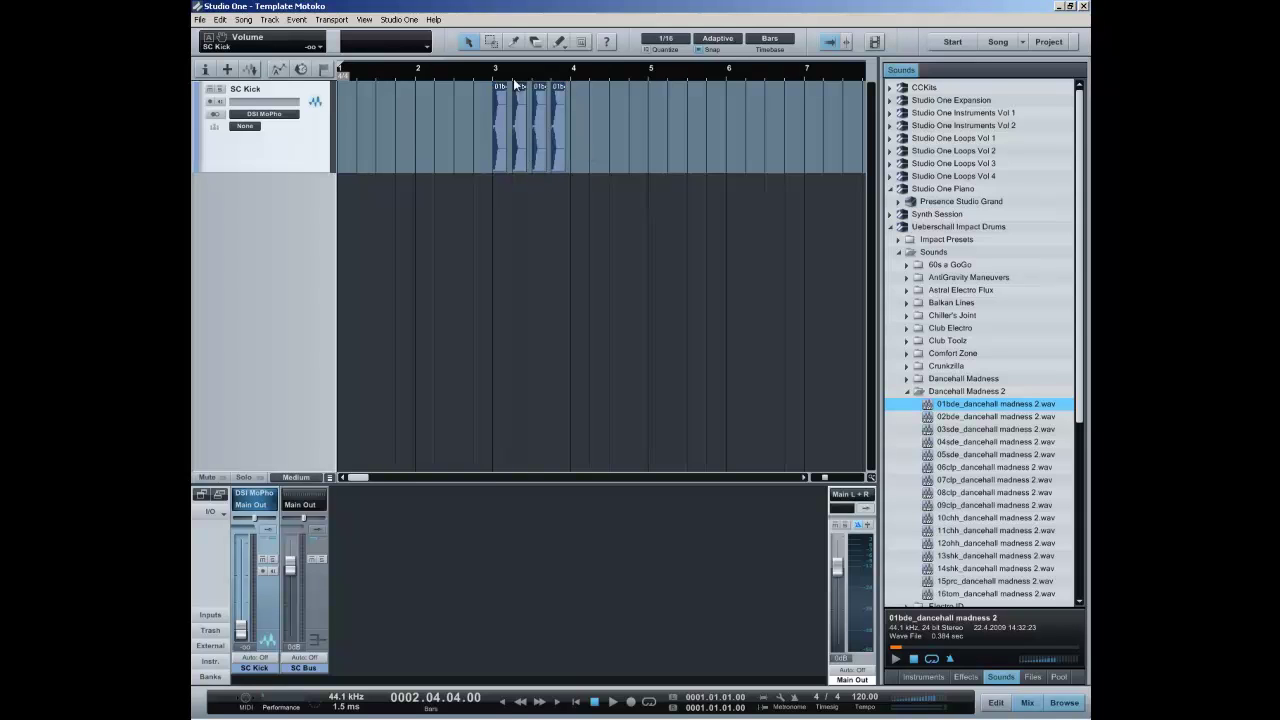
- Try moving the duplicated kick samples to off-beat positions within bar 3 on the SC Kick track
{"action": "key", "text": "e"}
{"action": "key", "text": "e"}
{"action": "left_click", "coordinate": [587, 128]}
{"action": "left_click_drag", "start_coordinate": [588, 131], "coordinate": [778, 143]}
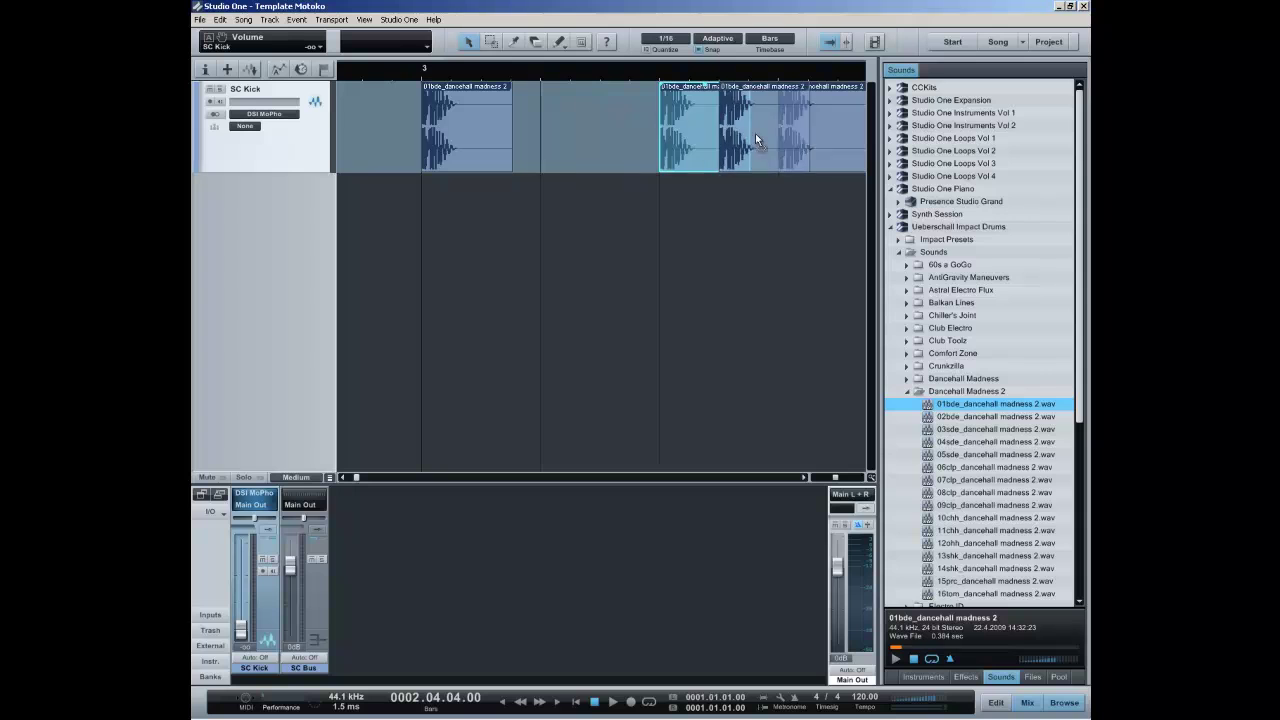
{"action": "scroll", "coordinate": [589, 94], "scroll_direction": "down", "scroll_amount": 5}
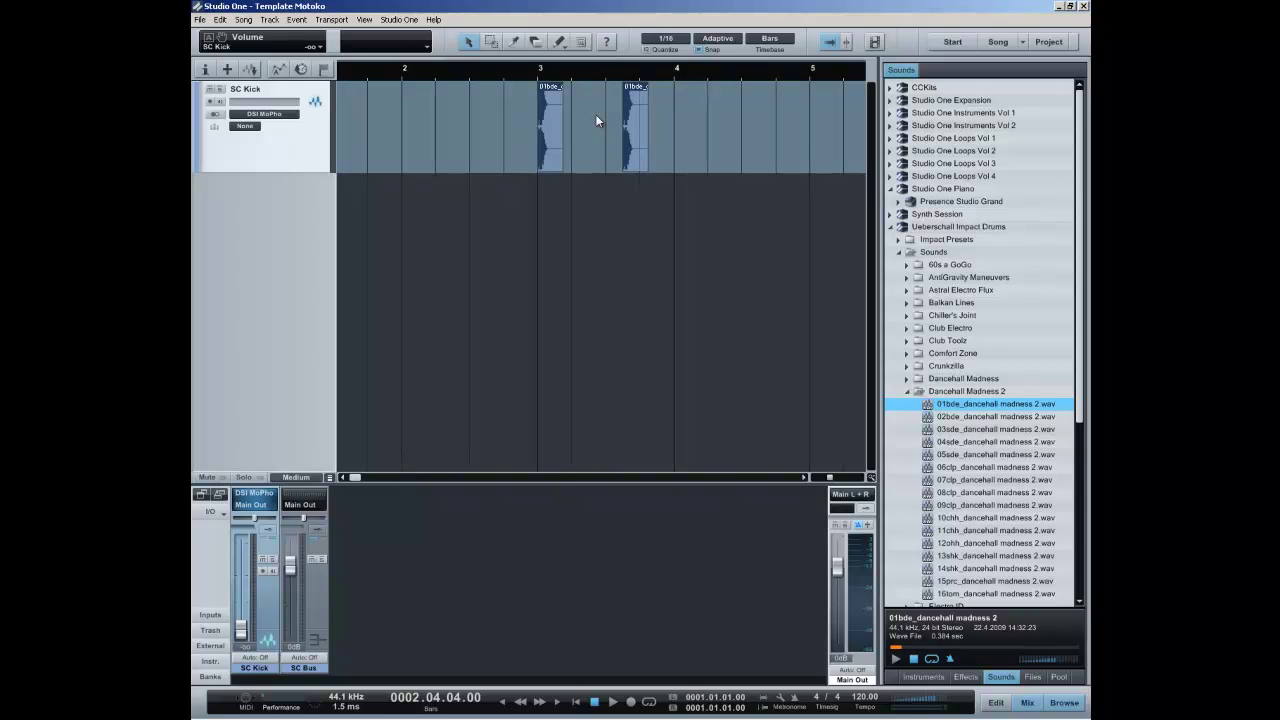
- Delete all kick samples from the SC Kick track and reduce the track to its minimum height
{"action": "key", "text": "ctrl+a"}
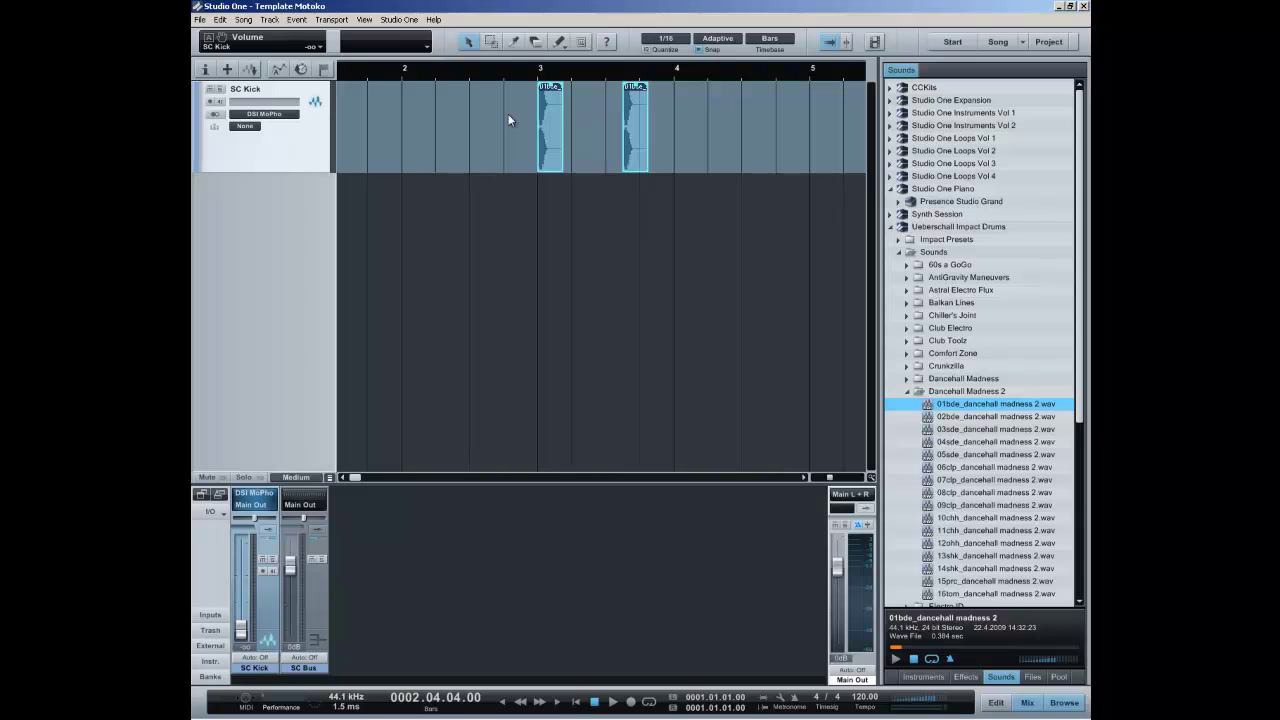
{"action": "key", "text": "Delete"}
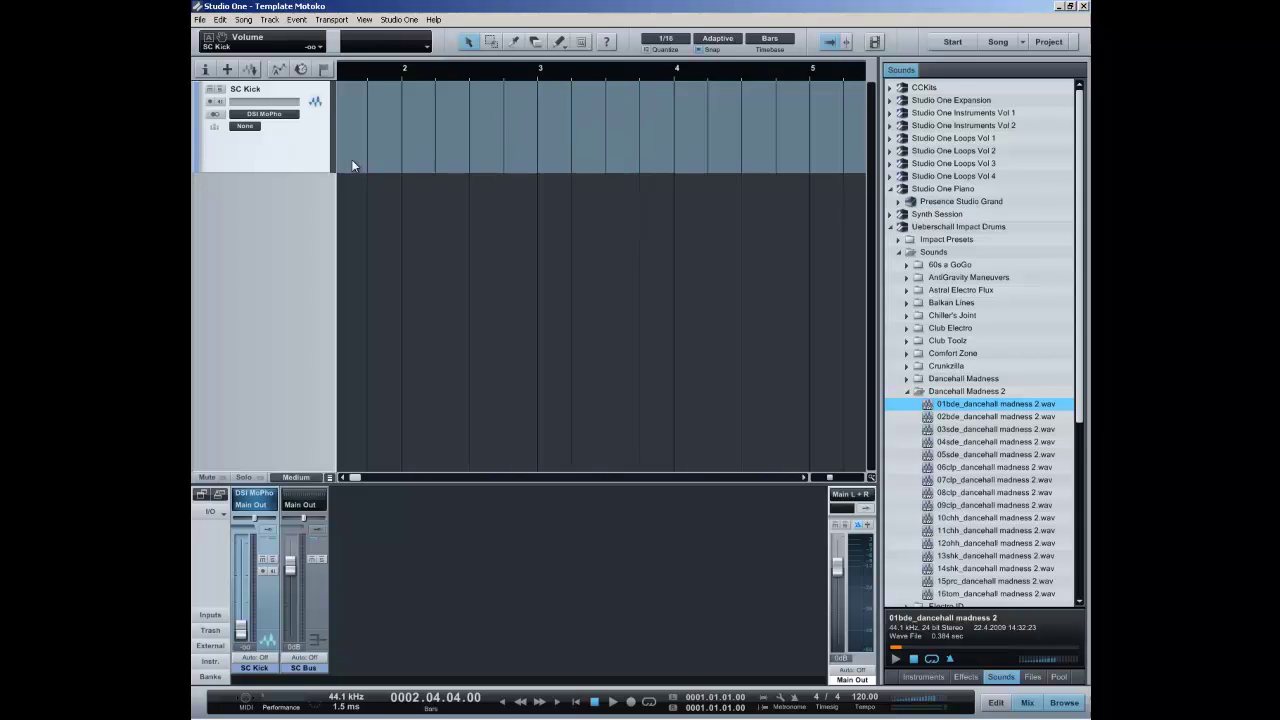
{"action": "left_click_drag", "start_coordinate": [316, 173], "coordinate": [316, 93]}
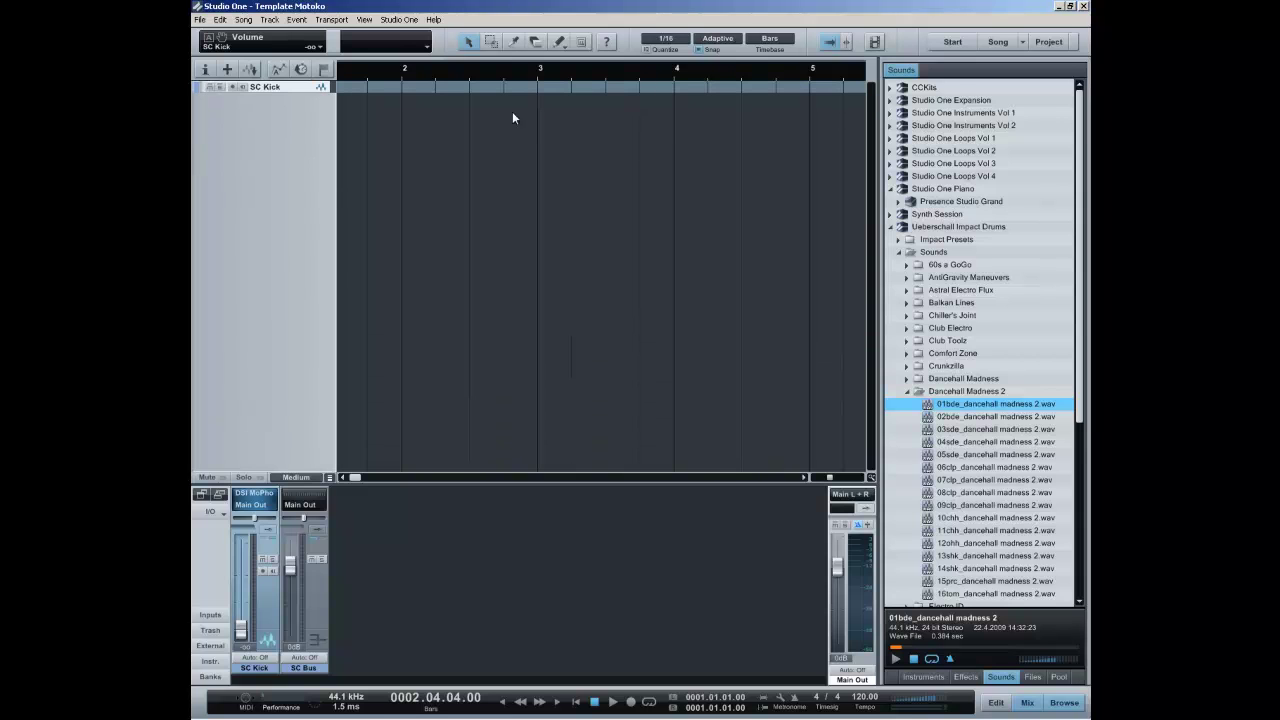
{"action": "scroll", "coordinate": [511, 78], "scroll_direction": "down", "scroll_amount": 3}
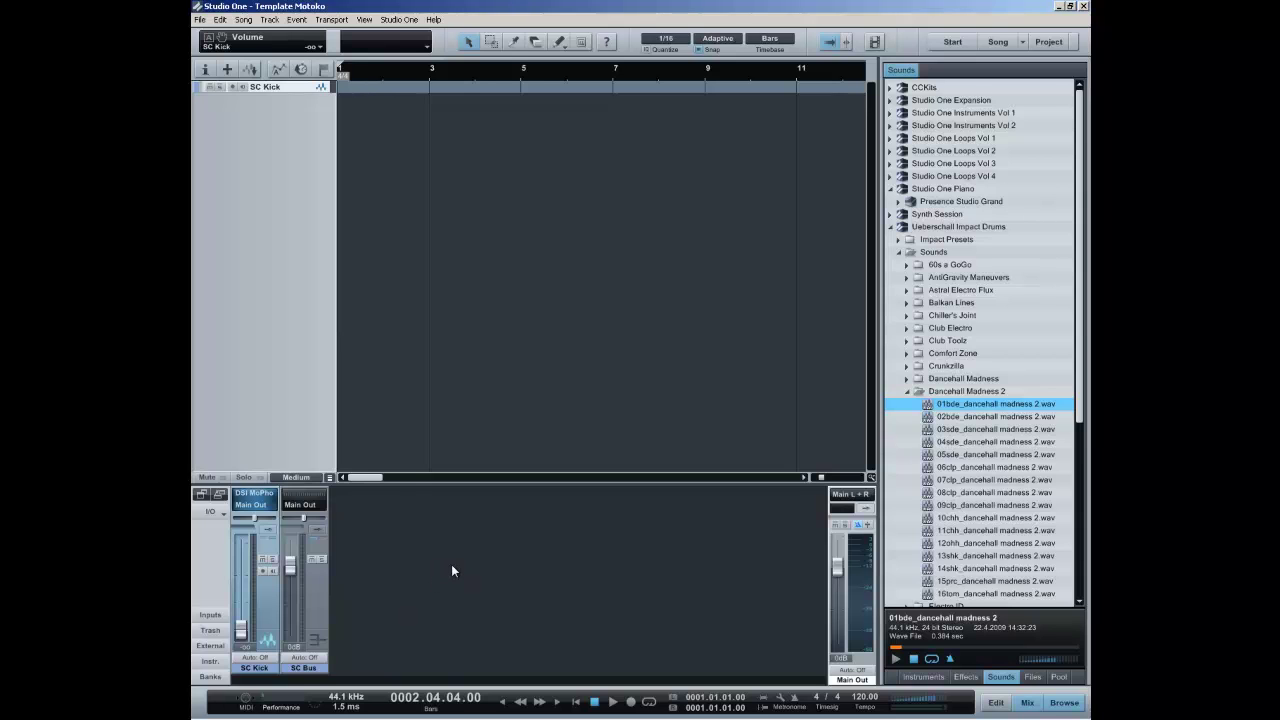
- Hide the browser and open the effect list for the Main Out channel's Post inserts
{"action": "key", "text": "F5"}
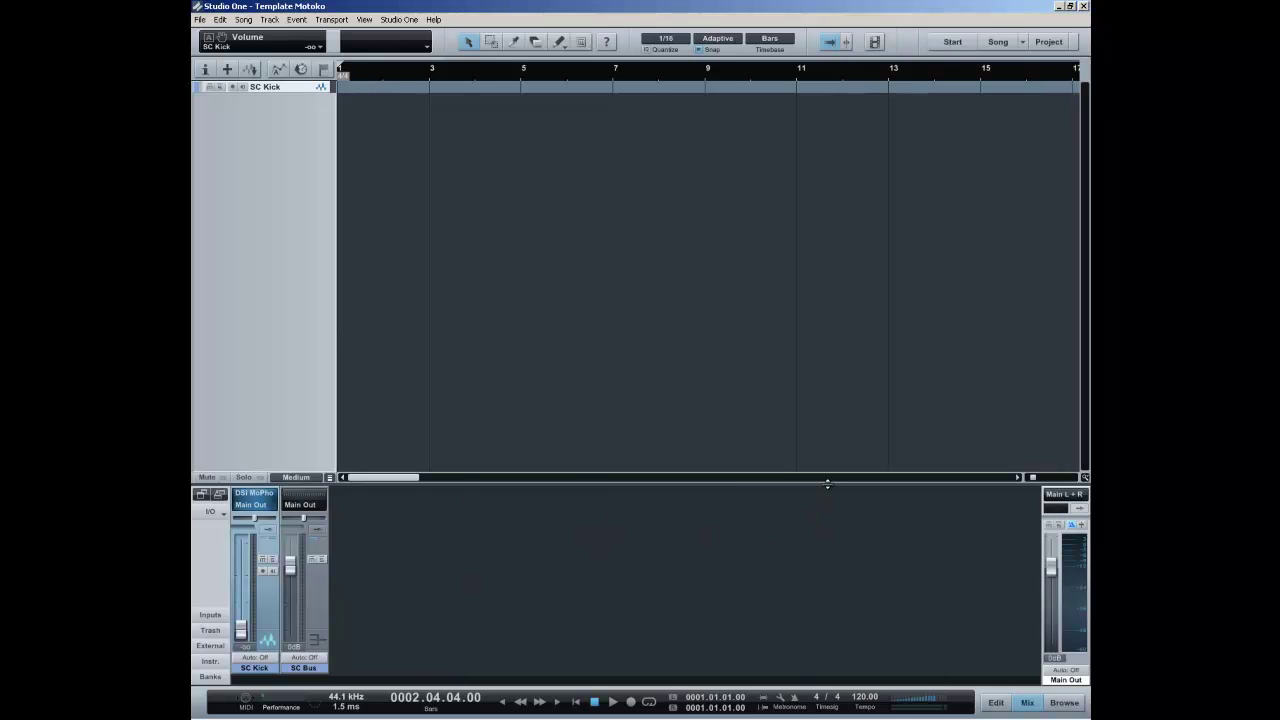
{"action": "left_click", "coordinate": [1079, 509]}
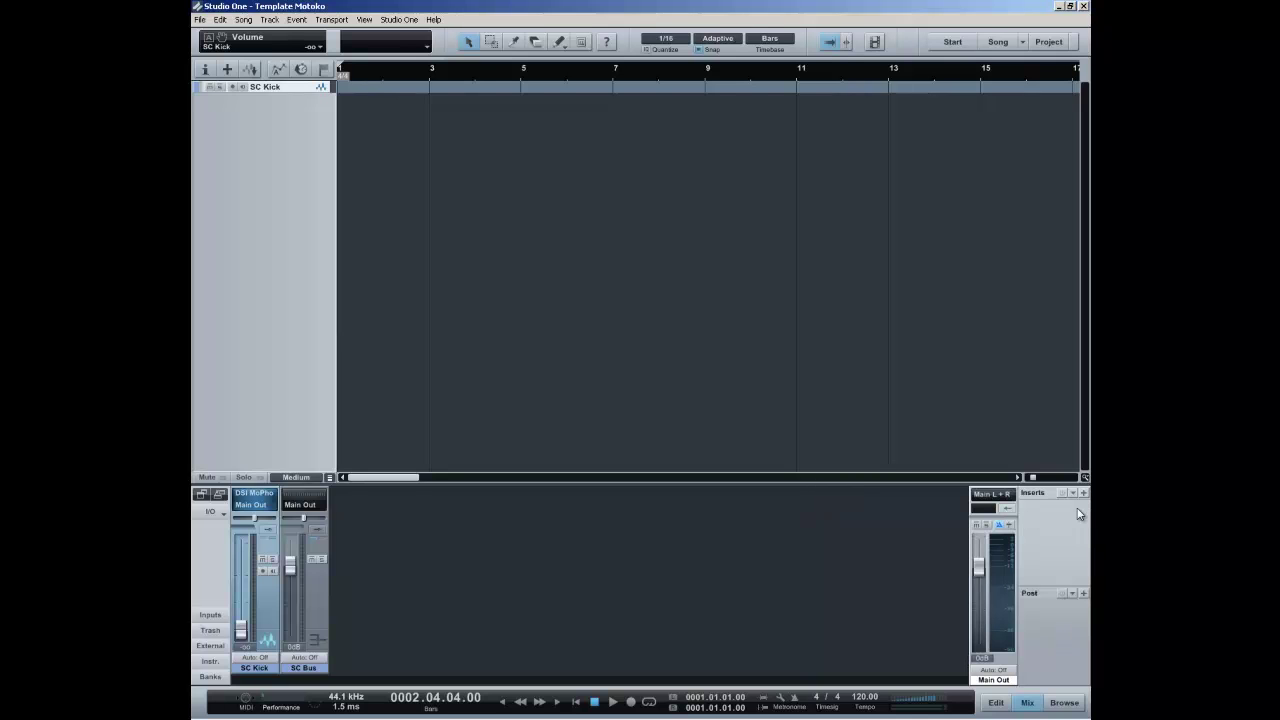
{"action": "left_click", "coordinate": [1083, 593]}
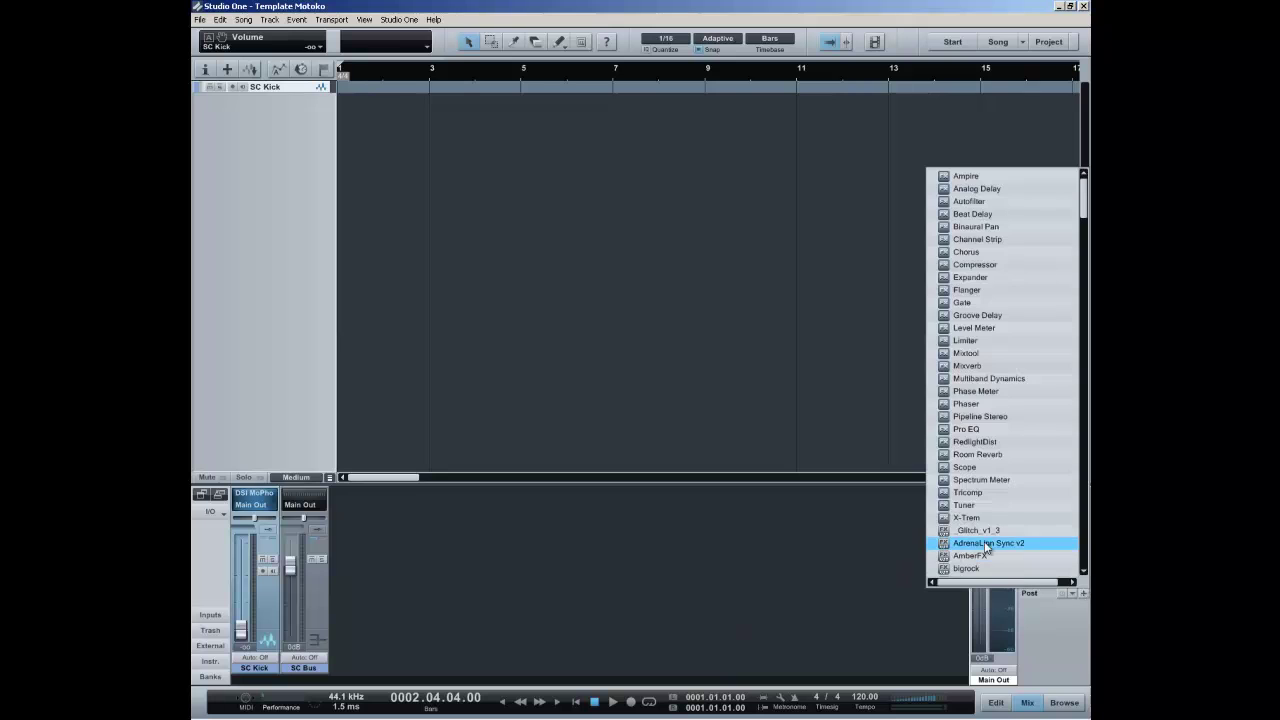